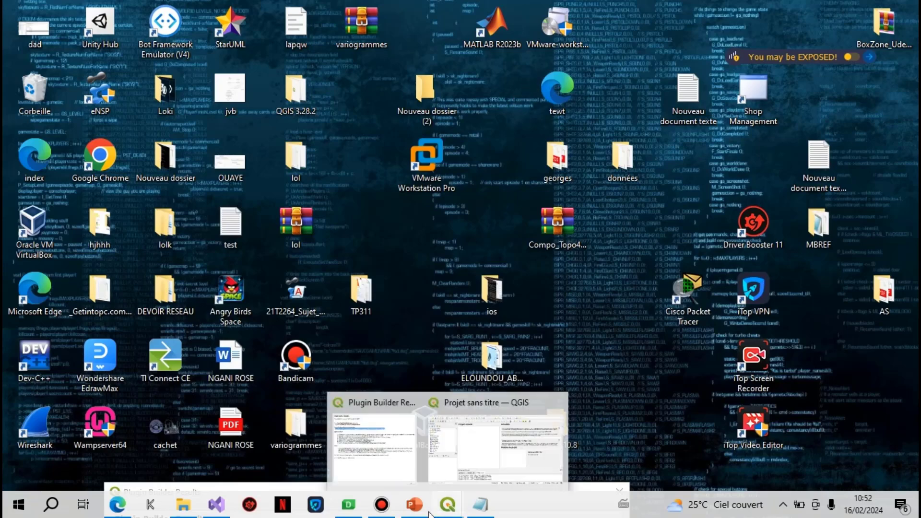
- Copy the full QGIS python/plugins folder path from the open Notepad document and minimize its window
mouse_move(414, 505)
mouse_move(448, 504)
mouse_move(451, 459)
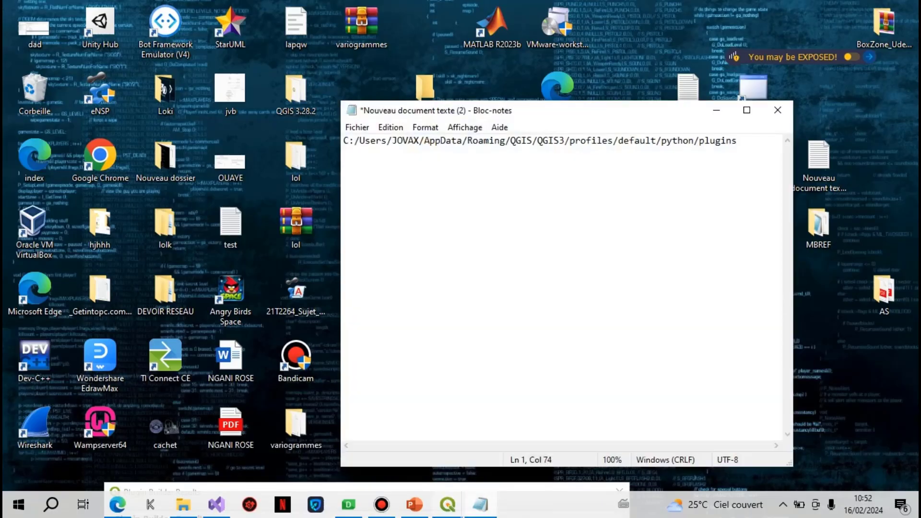
mouse_move(392, 436)
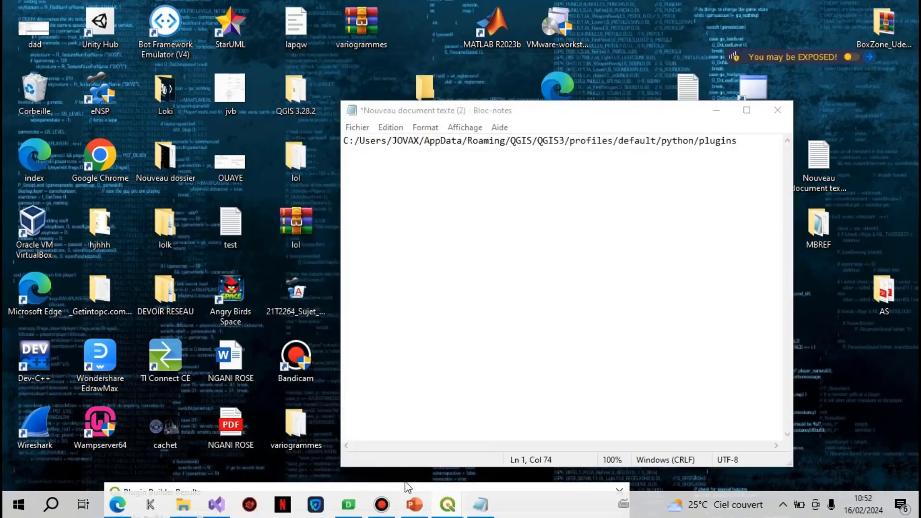
drag(742, 139, 197, 163)
key(ctrl+c)
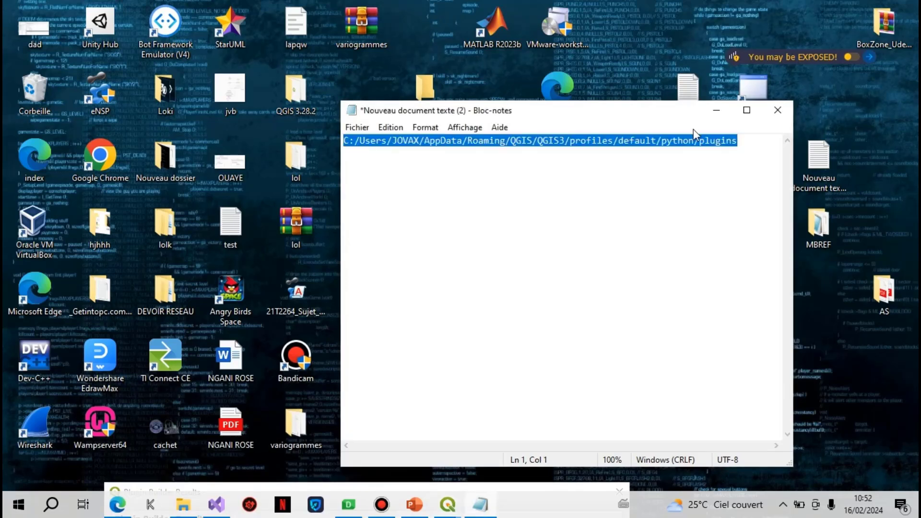
click(716, 111)
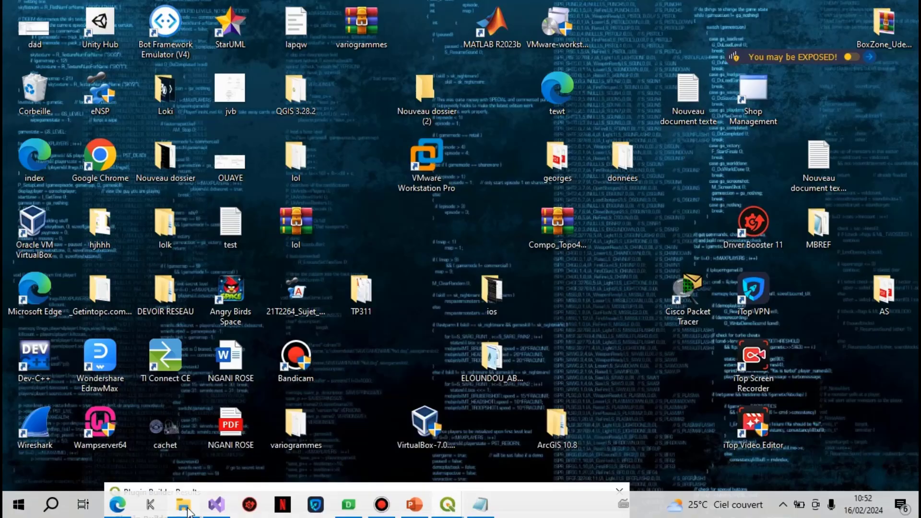
- Switch to File Explorer, go to the copied QGIS3/profiles/default/python/plugins path, and select metadata in the variogrammes folder
mouse_move(188, 509)
click(186, 468)
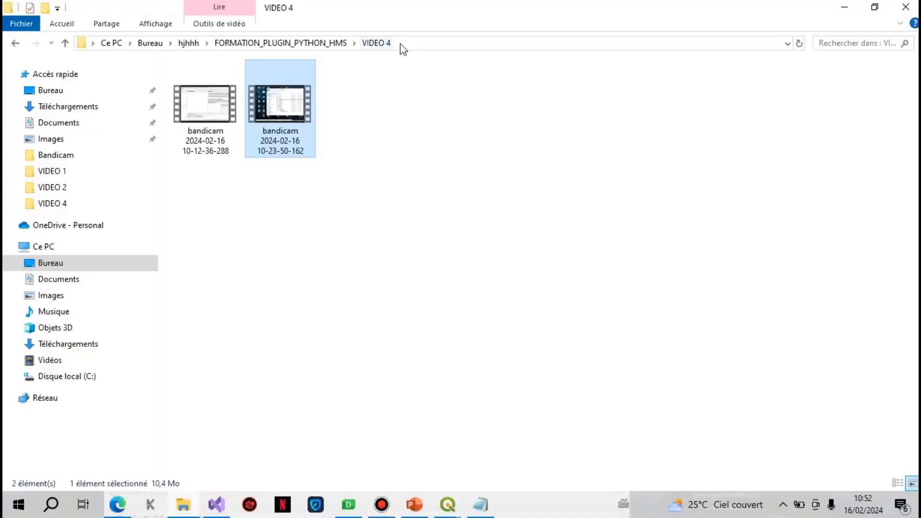
click(402, 44)
key(ctrl+v)
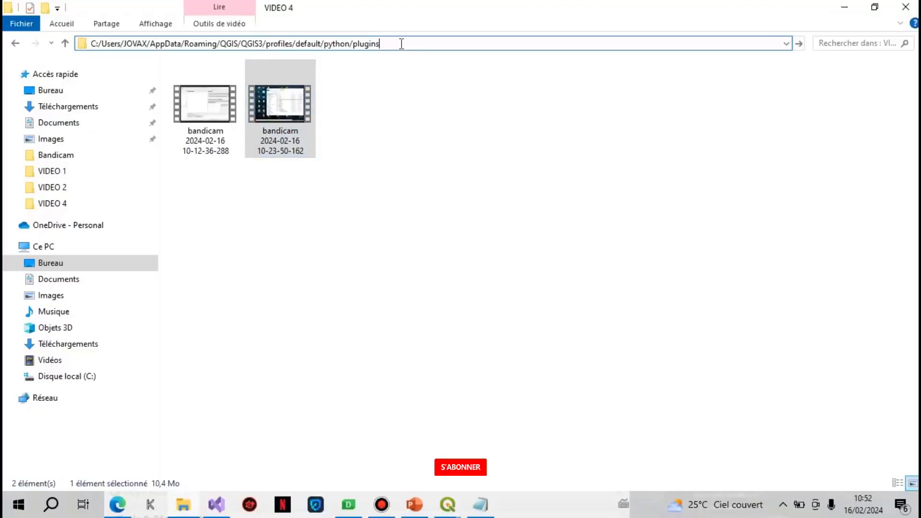
key(Return)
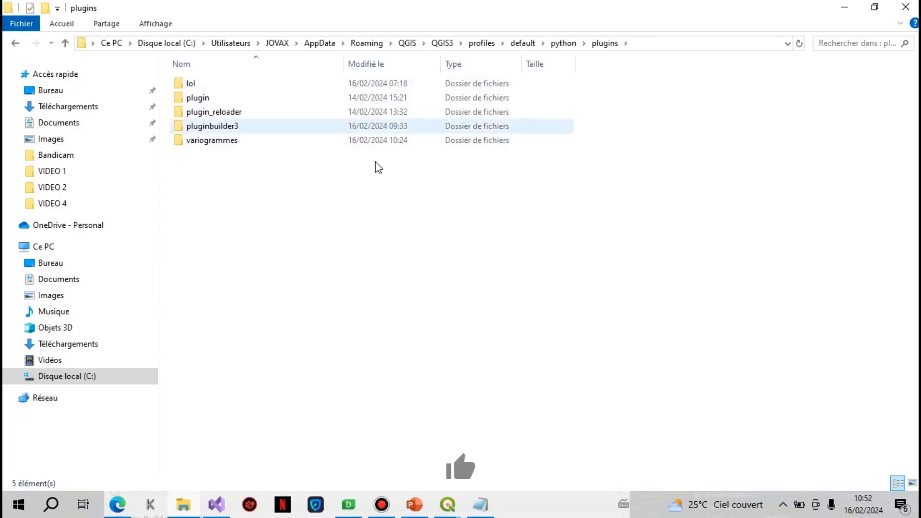
double_click(331, 146)
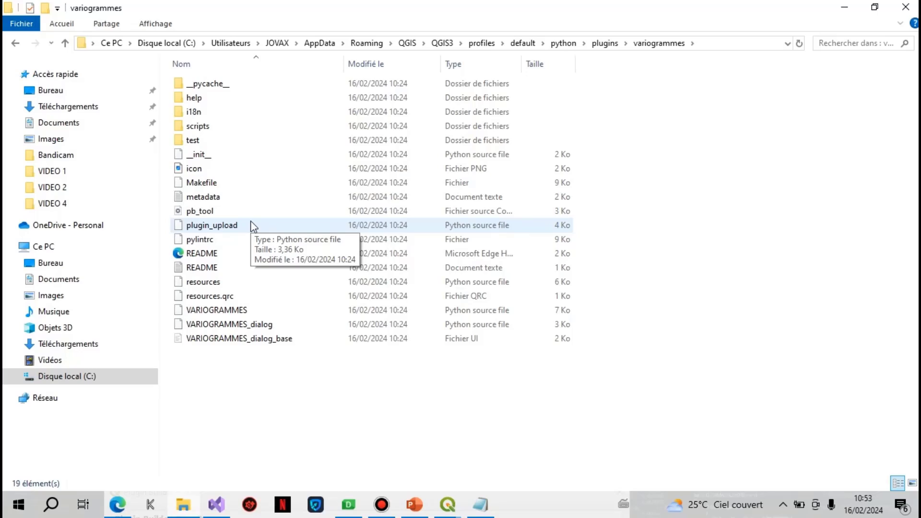
click(562, 197)
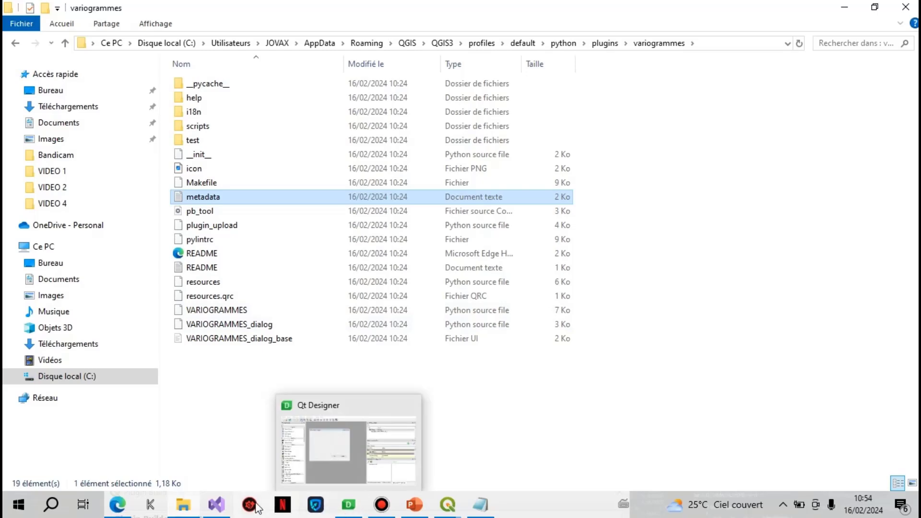
- Try to launch Qt Designer with QGIS 3.28.2 custom widgets from a Windows search for QT
mouse_move(355, 508)
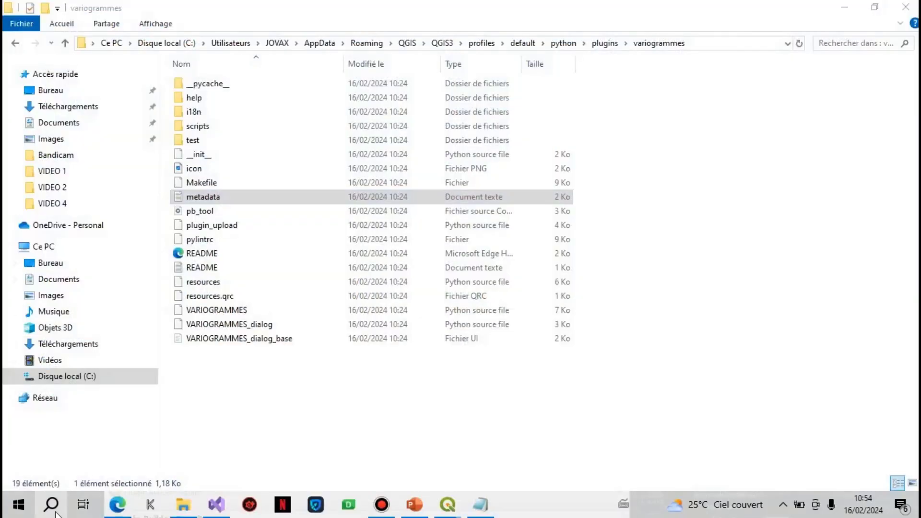
click(53, 506)
text(QT)
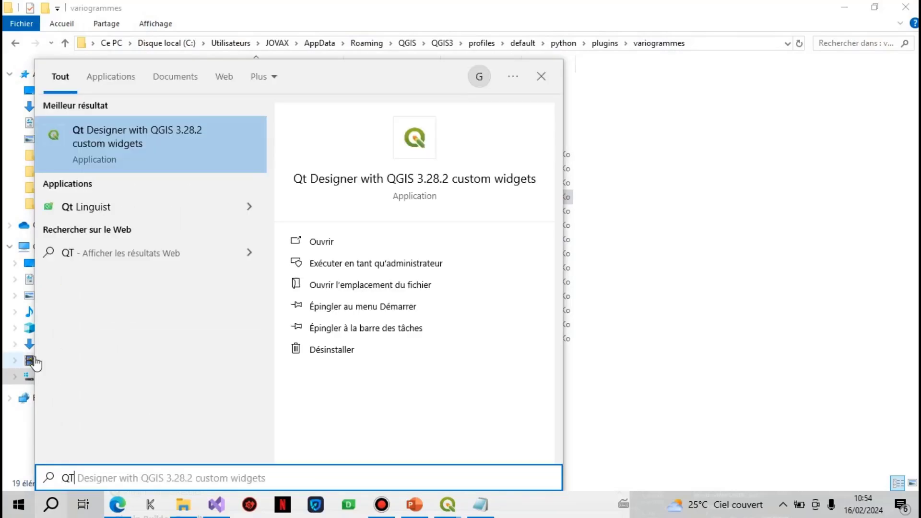
click(108, 131)
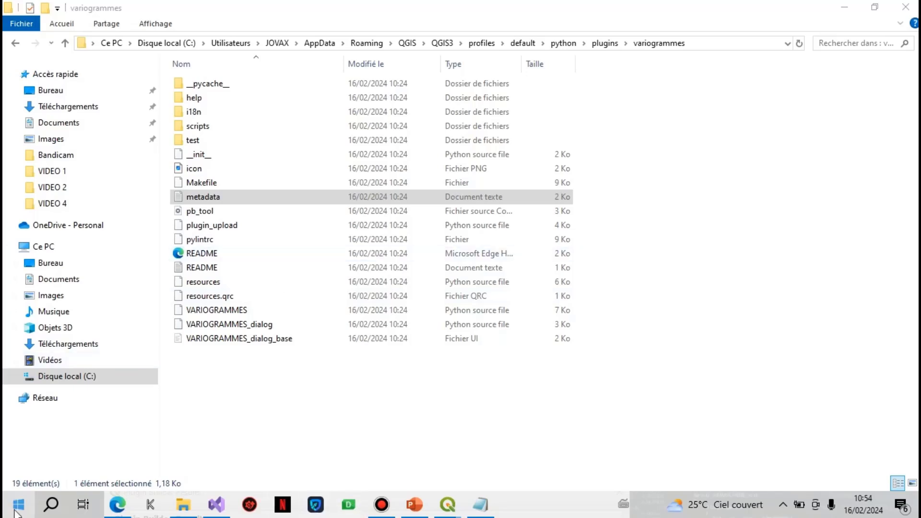
- Search Windows for QT and start the application Qt Designer with QGIS 3.28.2 custom widgets
click(51, 504)
text(Q)
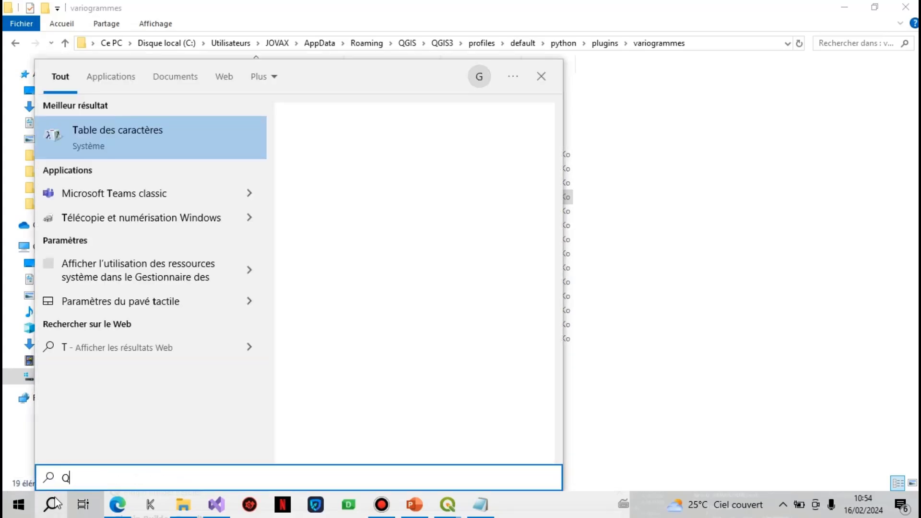
text(YT)
key(BackSpace)
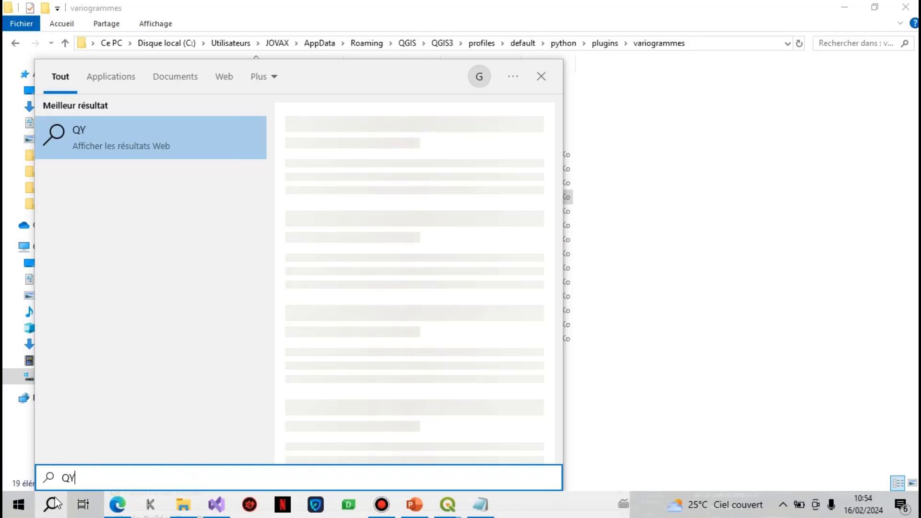
key(BackSpace)
text(T)
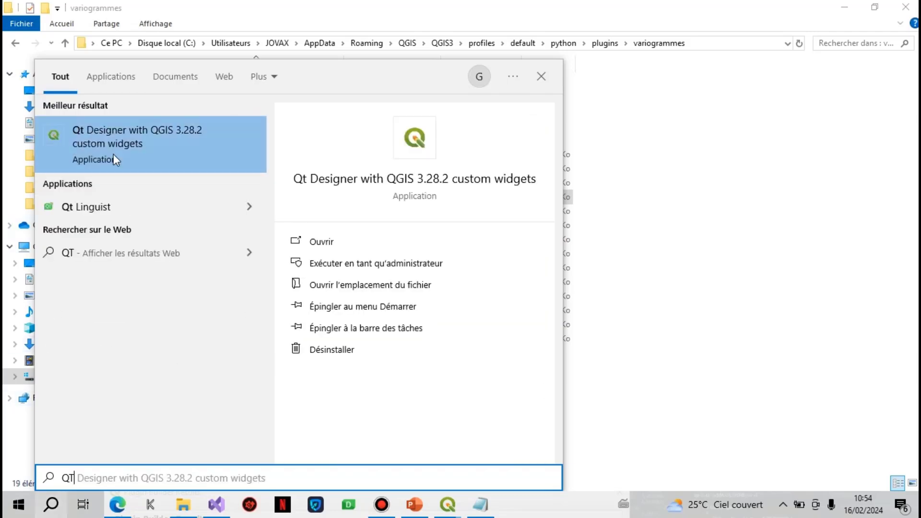
click(119, 145)
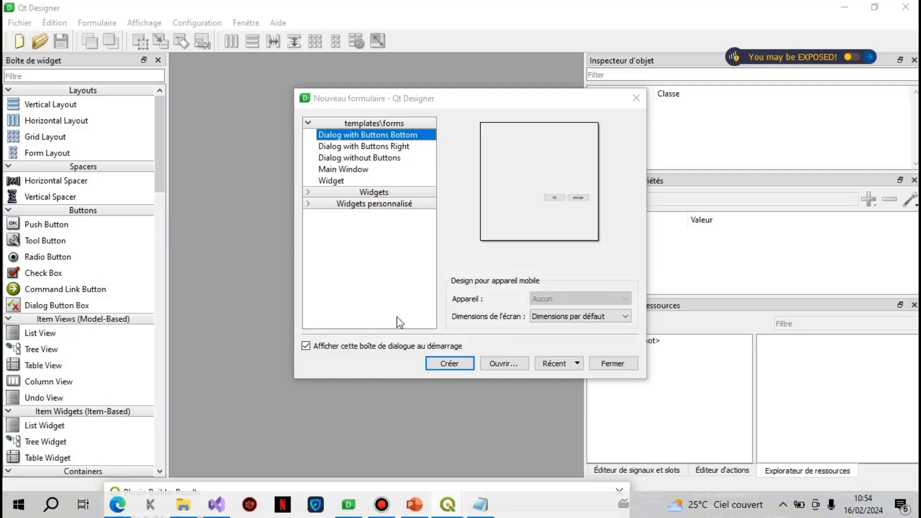
- Check the plugins path in Notepad, then bring up Qt Designer's dialog for opening an existing form
click(479, 505)
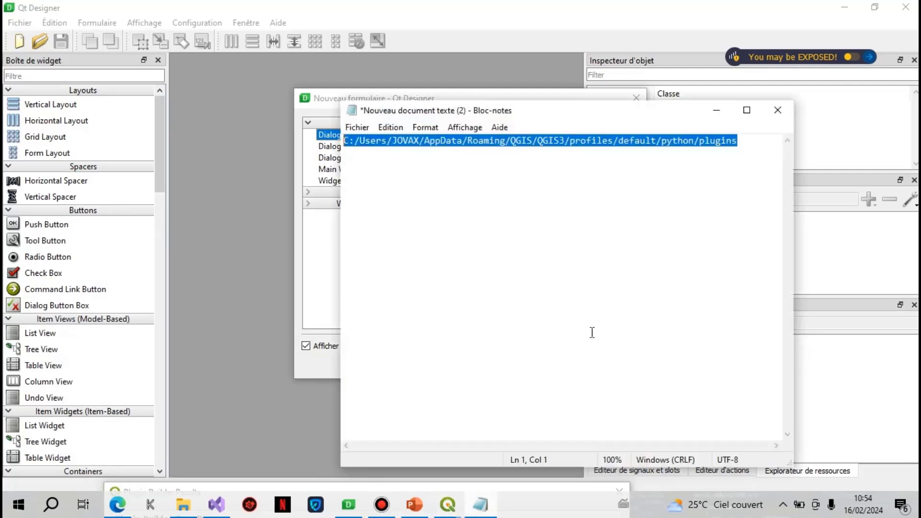
click(717, 111)
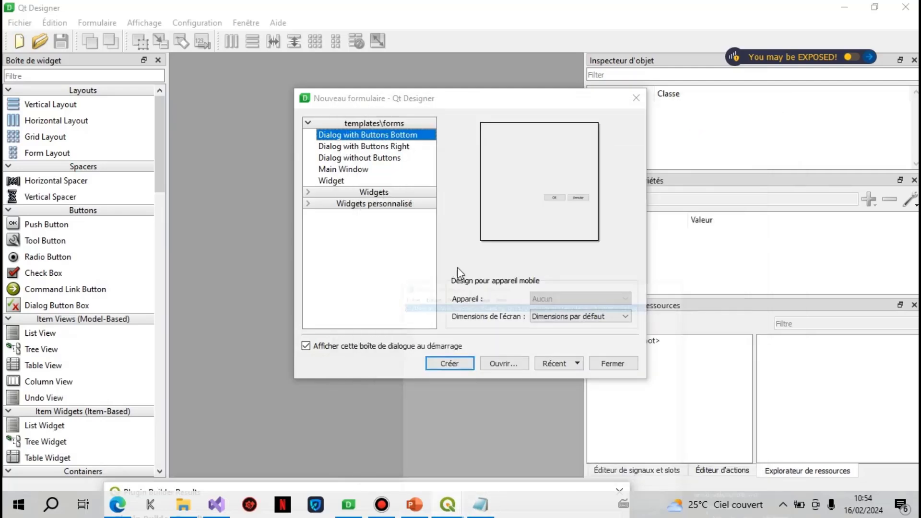
click(504, 366)
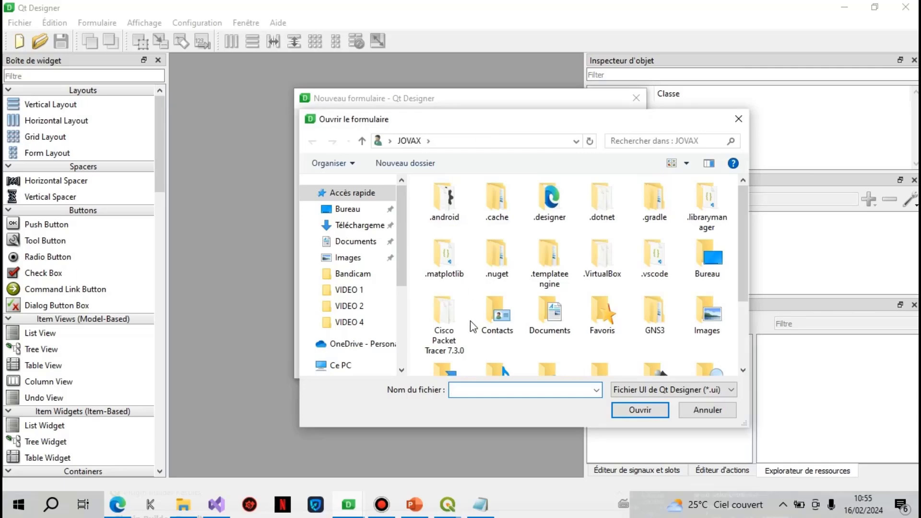
- Try to open the copied QGIS python/plugins path as the form's file name
key(ctrl+v)
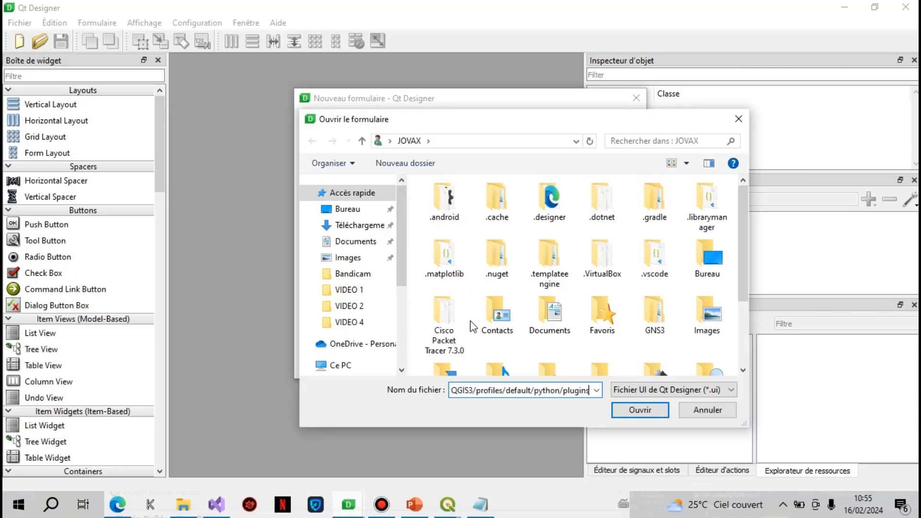
key(Return)
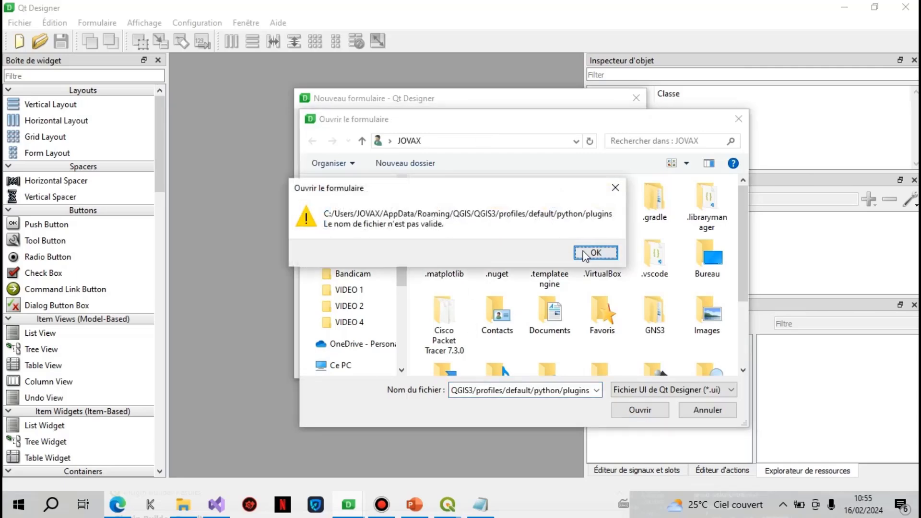
click(584, 253)
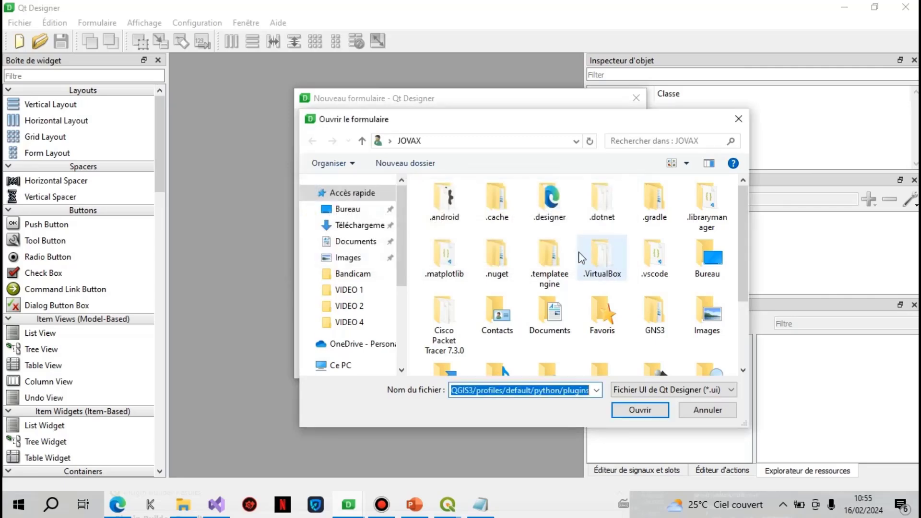
click(535, 391)
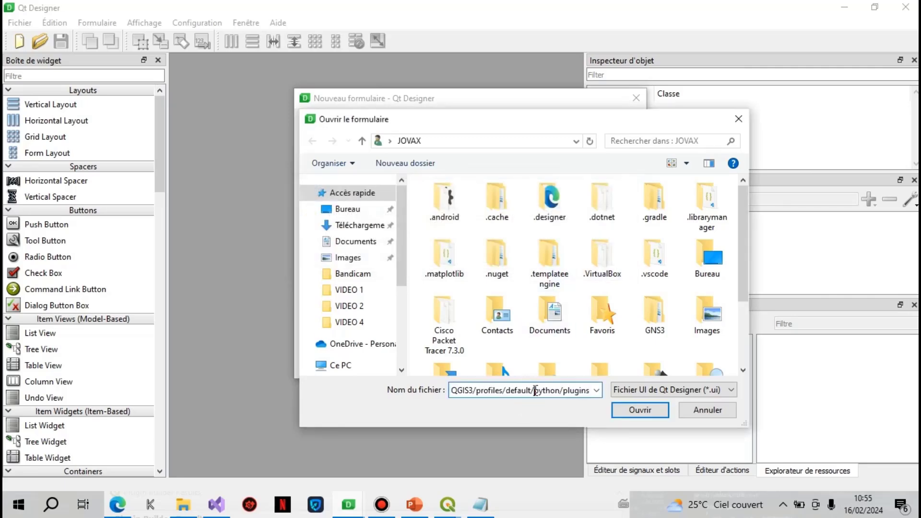
double_click(545, 390)
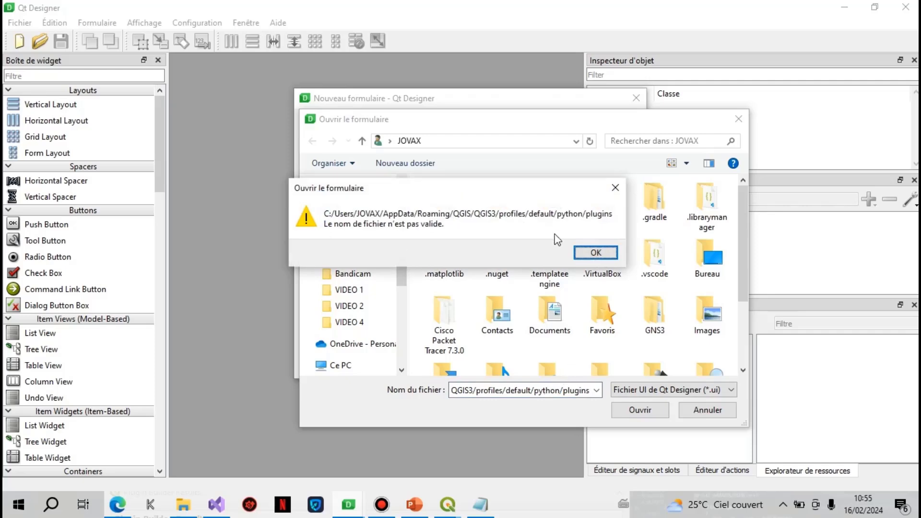
click(599, 256)
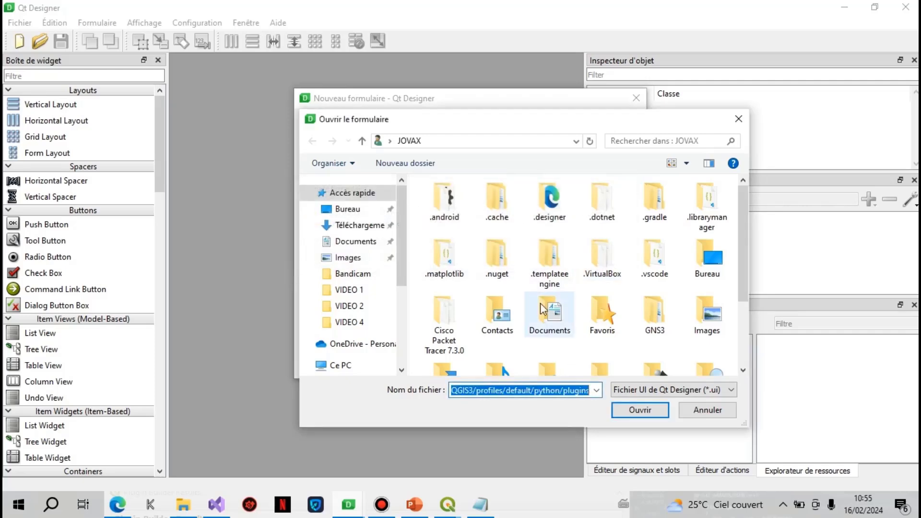
- Review the start of the entered path and try searching the user folder for the copied plugins path
click(566, 391)
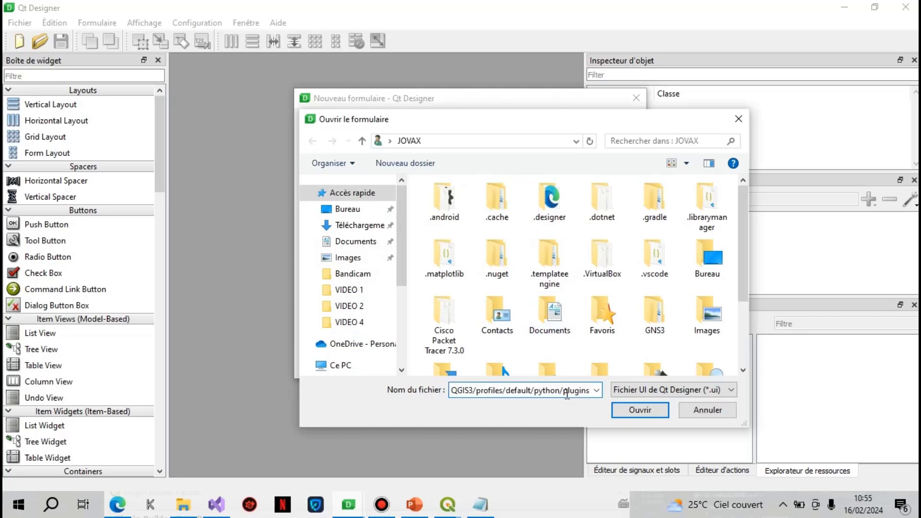
key(ctrl+Left)
key(ctrl+Left)
key(ctrl+Left)
key(ctrl+Left)
key(ctrl+Left)
key(ctrl+Left)
key(ctrl+Left)
key(ctrl+Left)
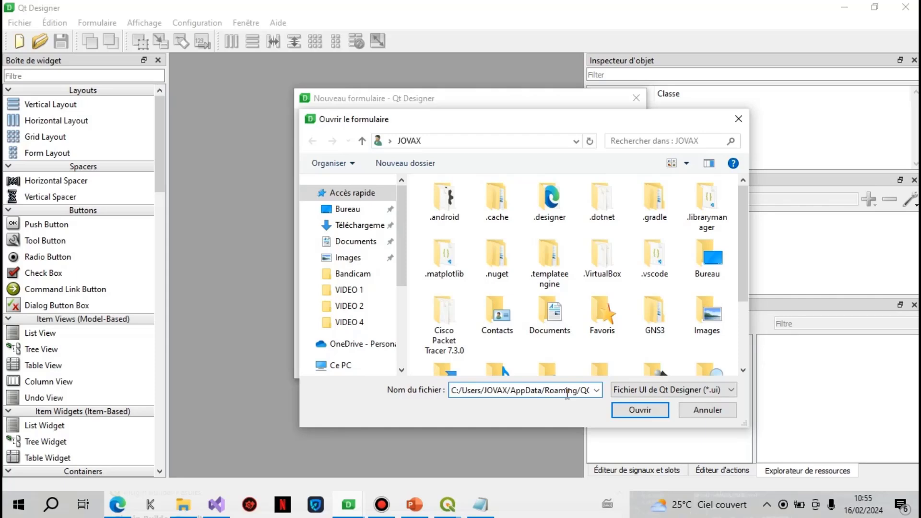
click(646, 139)
key(ctrl+v)
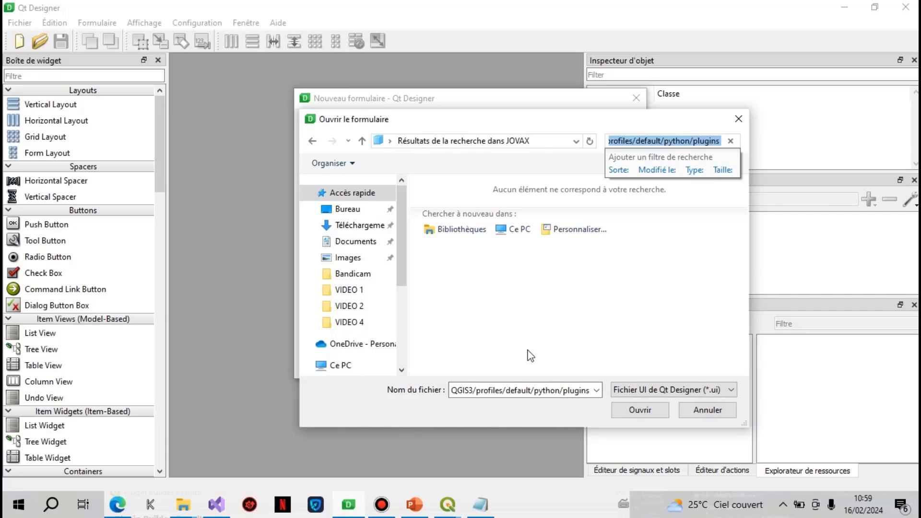
- Go to the copied QGIS3/profiles/default/python/plugins path in the dialog and open VARIOGRAMMES_dialog_base from the variogrammes folder
click(500, 141)
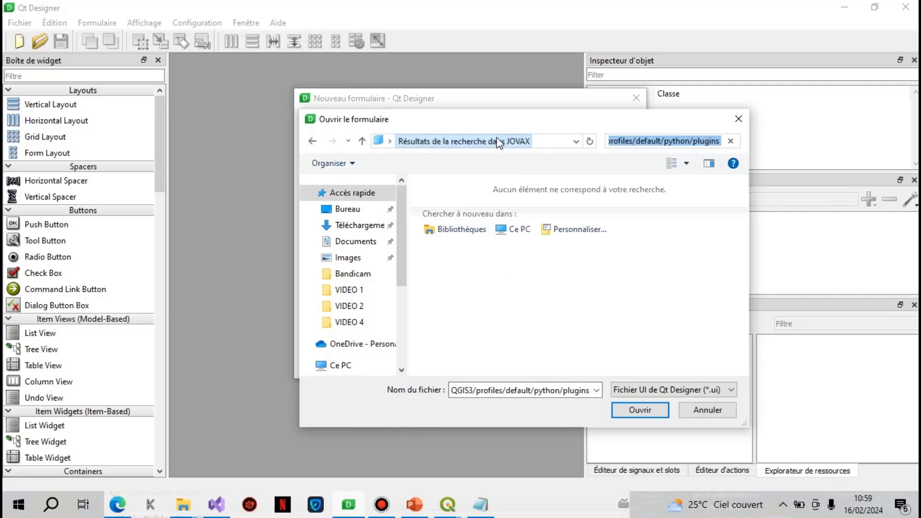
click(550, 143)
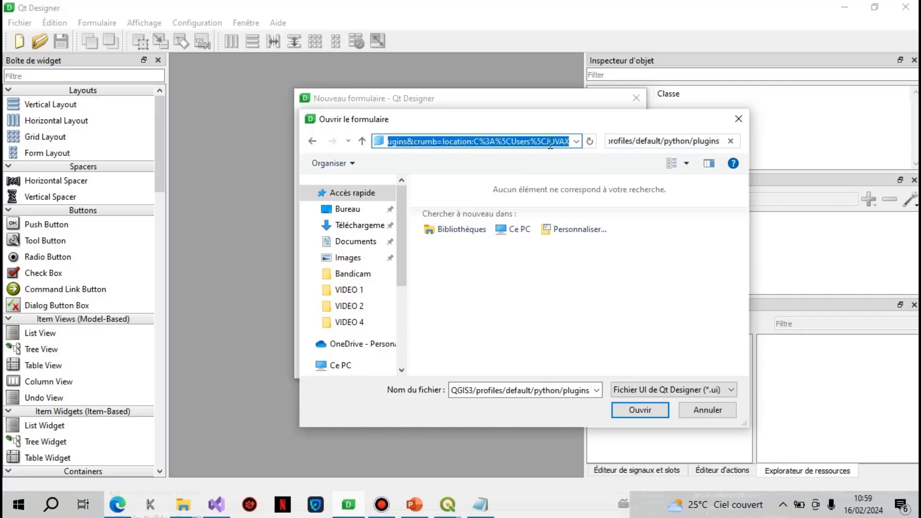
key(ctrl+v)
key(Return)
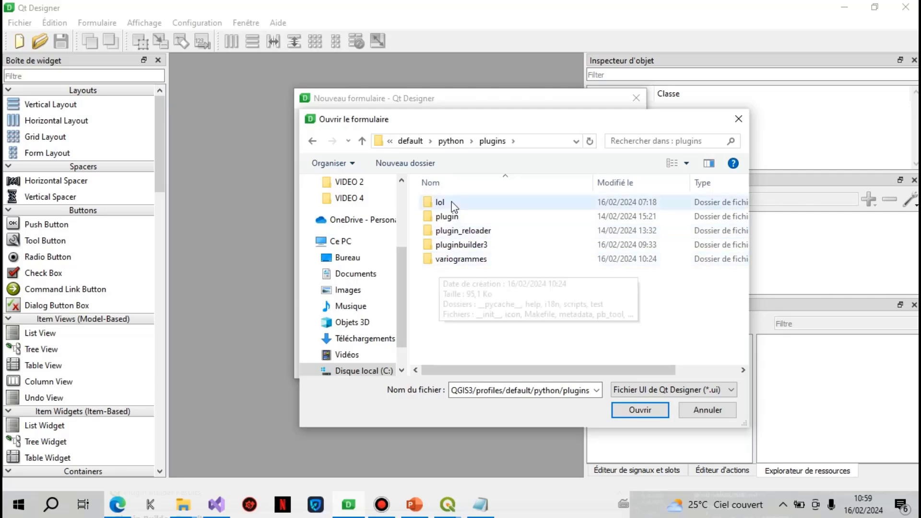
double_click(471, 259)
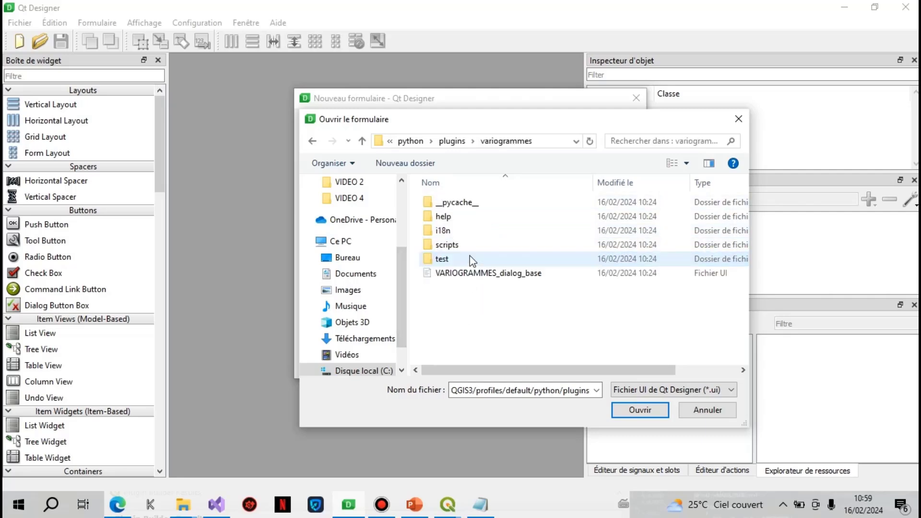
double_click(525, 275)
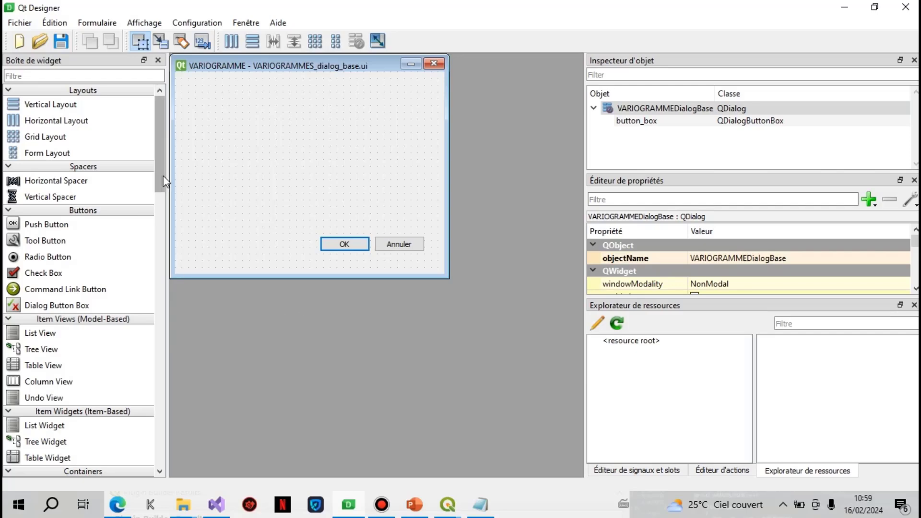
- Look through the widget categories offered in the widget box, from Layouts down to Containers
click(163, 281)
drag(162, 278, 179, 174)
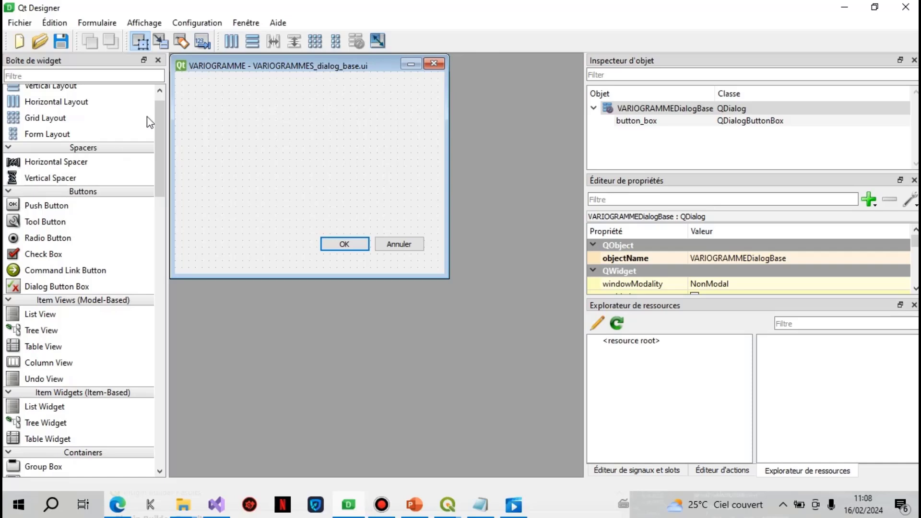
drag(155, 124, 158, 91)
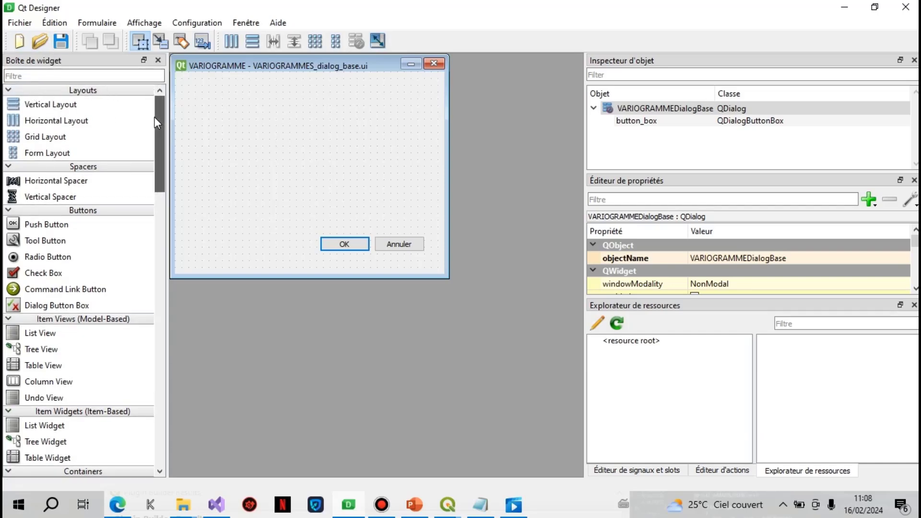
- Try placing a radio button near the centre of the dialog form, and delete it
mouse_move(154, 117)
mouse_down()
mouse_move(152, 425)
mouse_move(158, 97)
mouse_move(166, 181)
mouse_move(163, 118)
mouse_up()
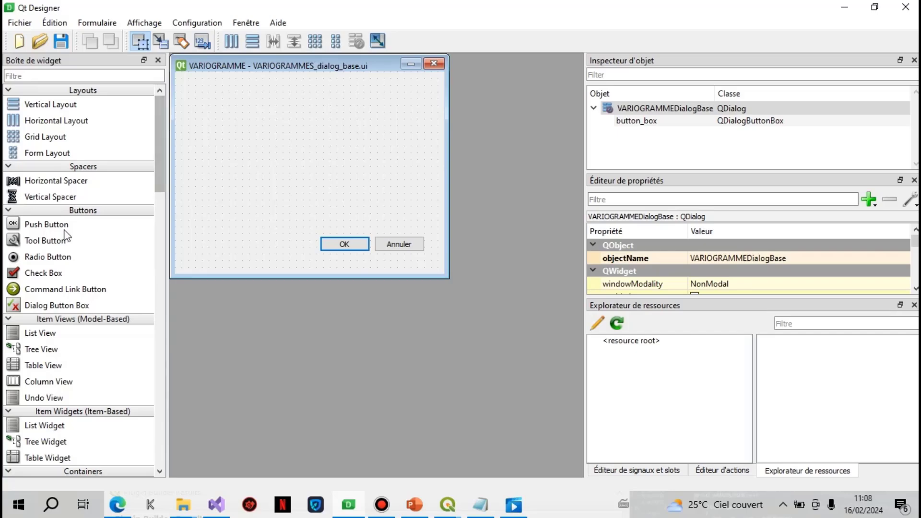
drag(68, 266, 305, 131)
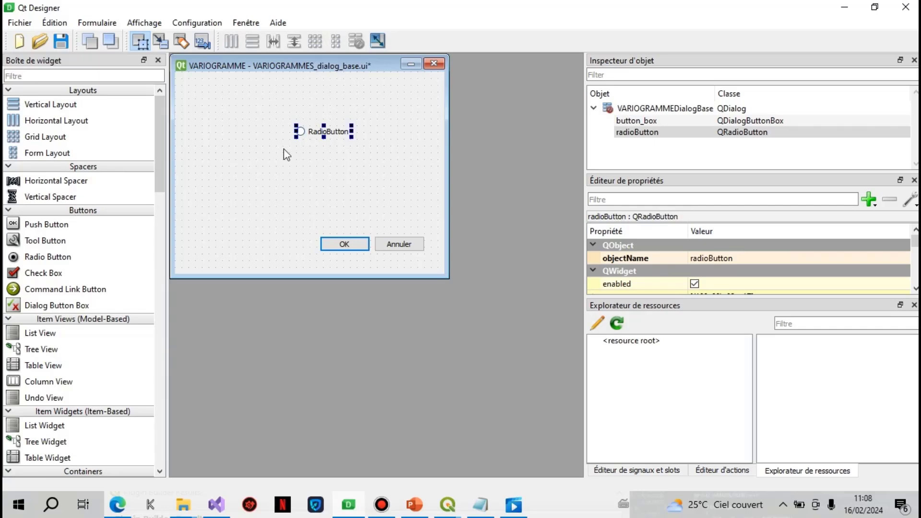
key(Delete)
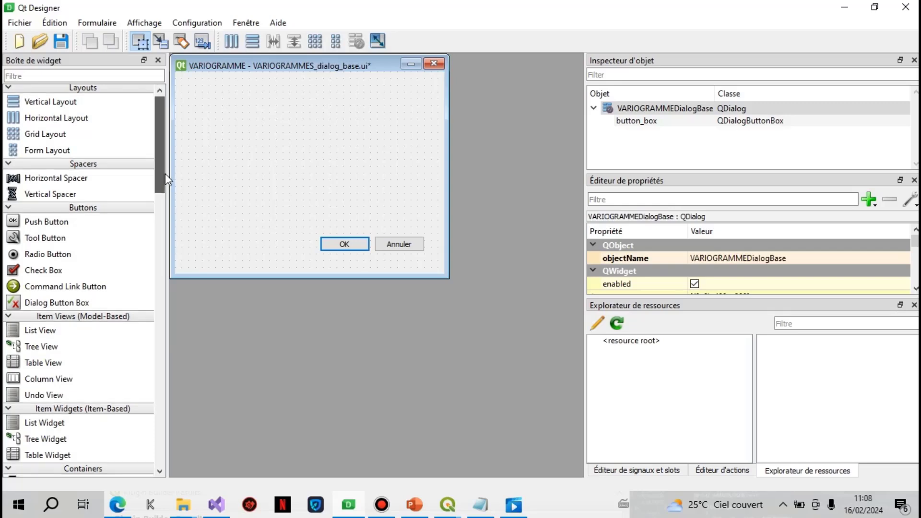
- Add a push button to the upper-left area of the dialog form and compare it with the existing OK/Annuler button box
drag(165, 174, 157, 203)
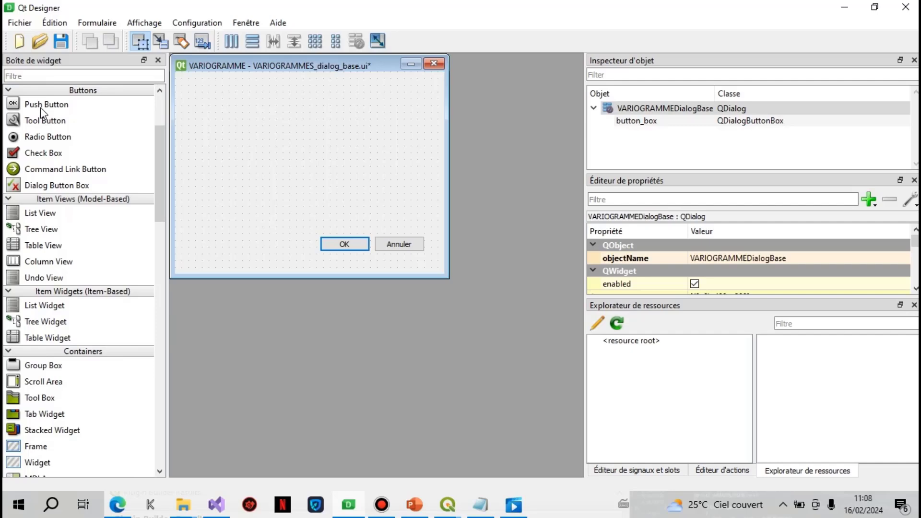
drag(40, 107, 242, 127)
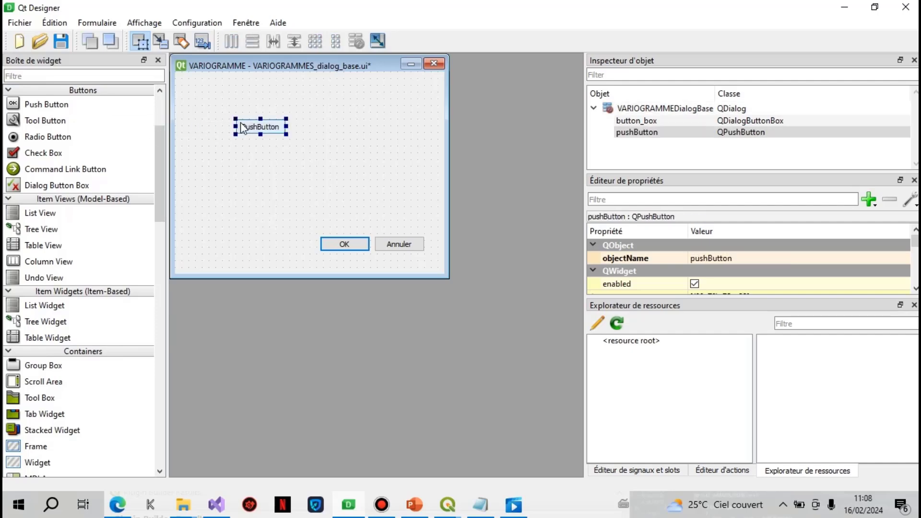
drag(322, 220, 419, 261)
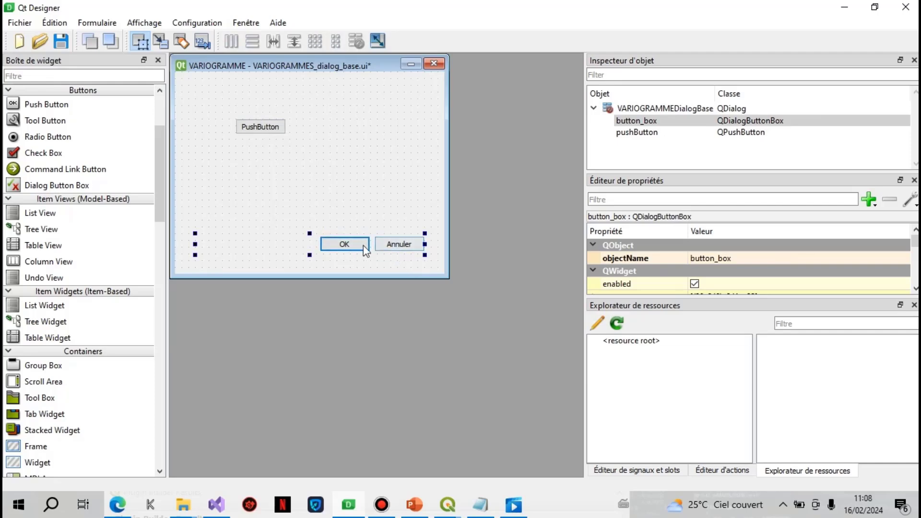
click(267, 133)
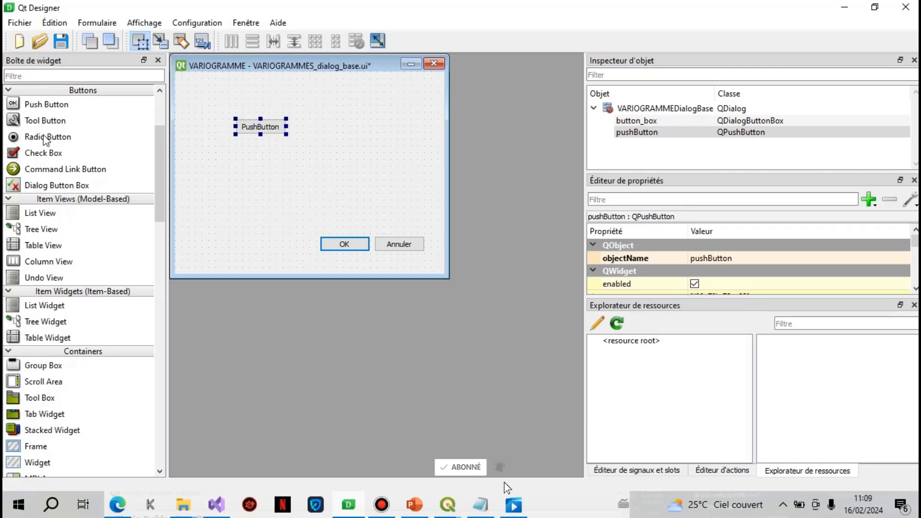
- Add a check box below the push button and a radio button to the right of it on the form
drag(41, 154, 254, 175)
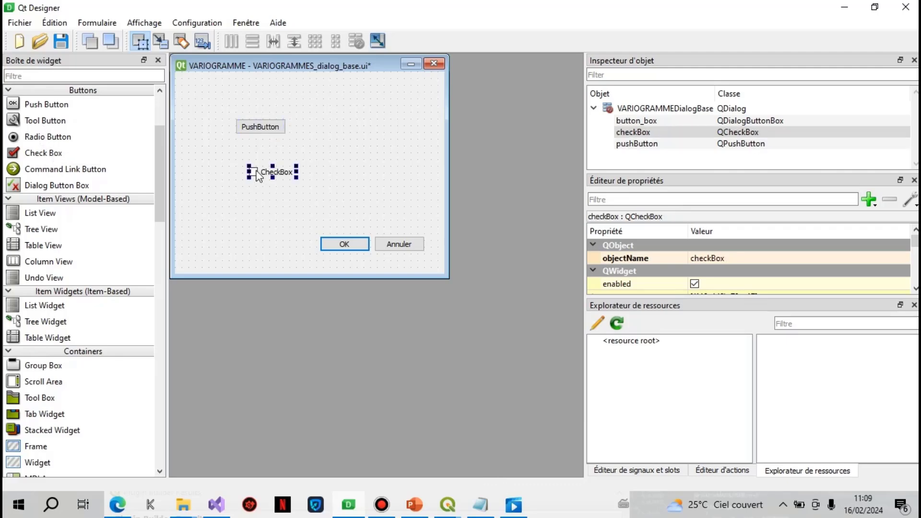
click(232, 161)
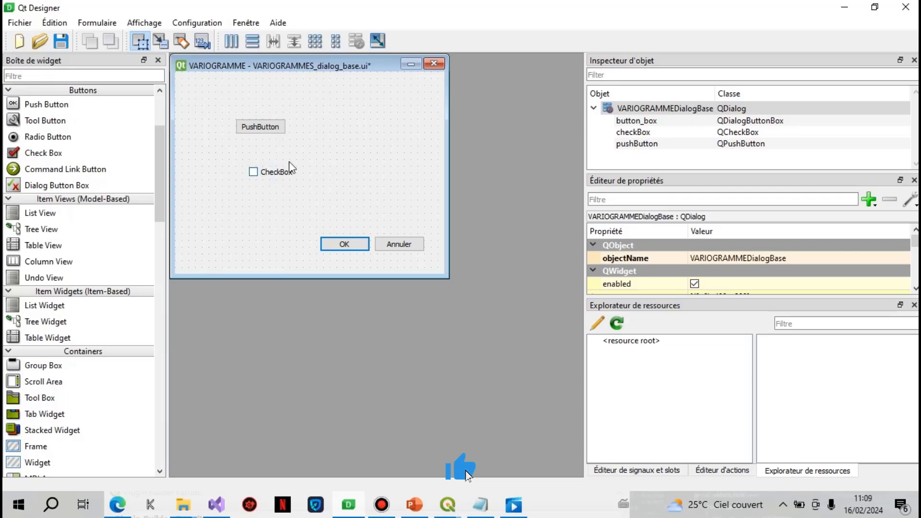
drag(67, 140, 336, 140)
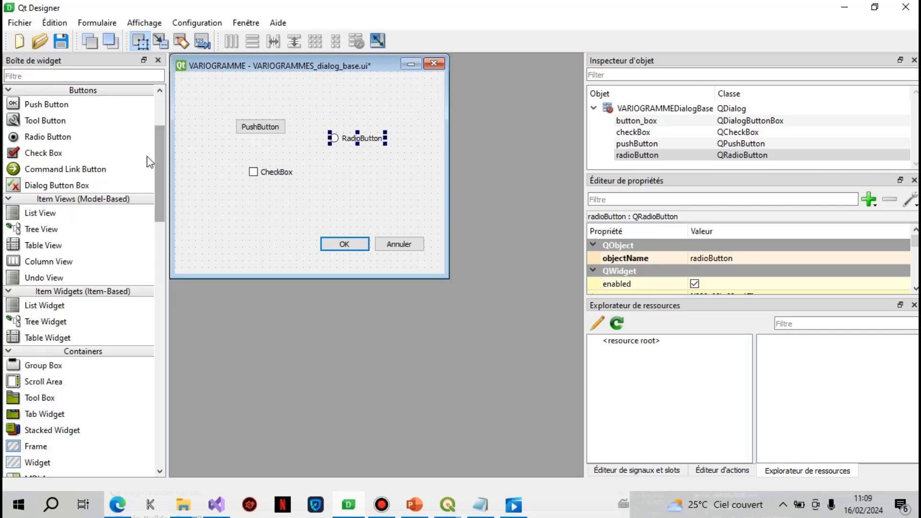
- Try placing a Table View on the form over the existing widgets, and delete it
drag(165, 161, 166, 142)
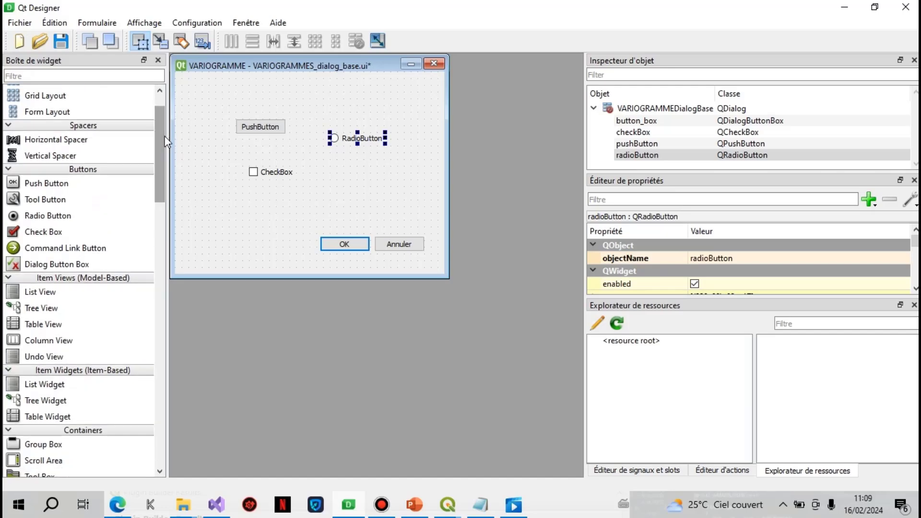
scroll(158, 148, down, 3)
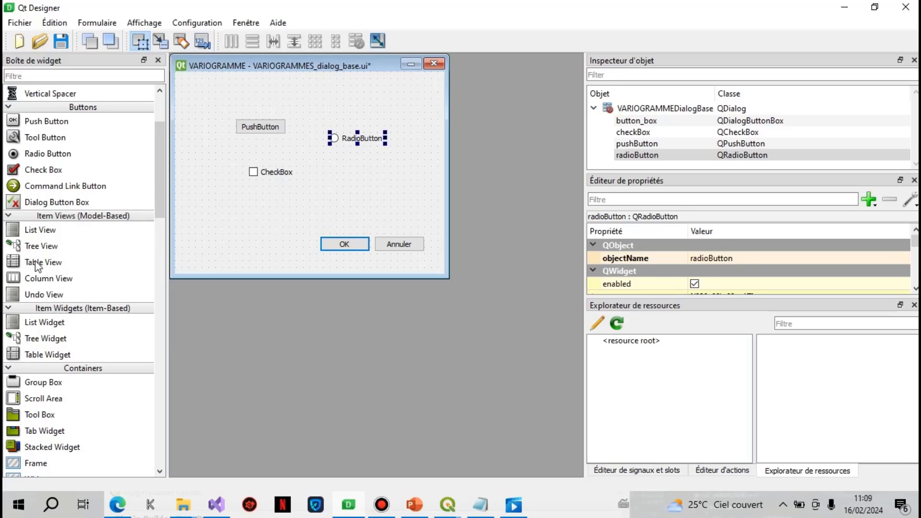
drag(41, 262, 192, 132)
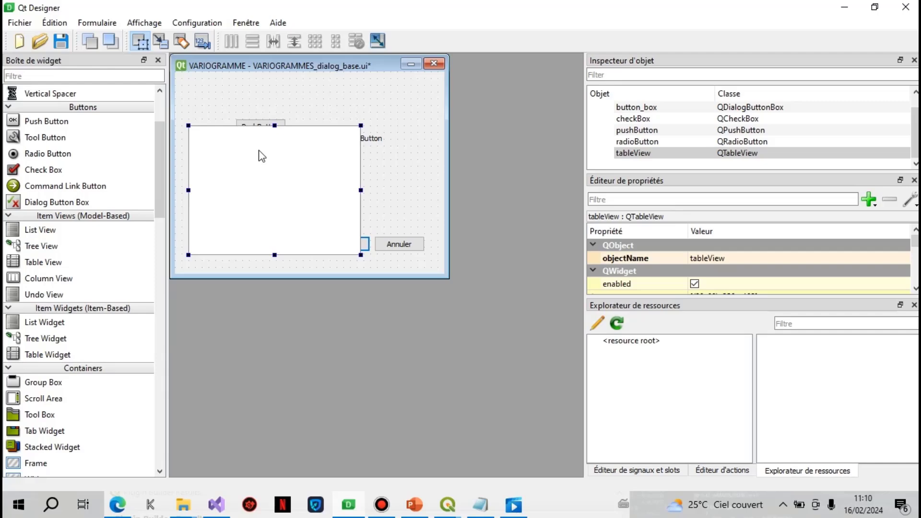
key(Delete)
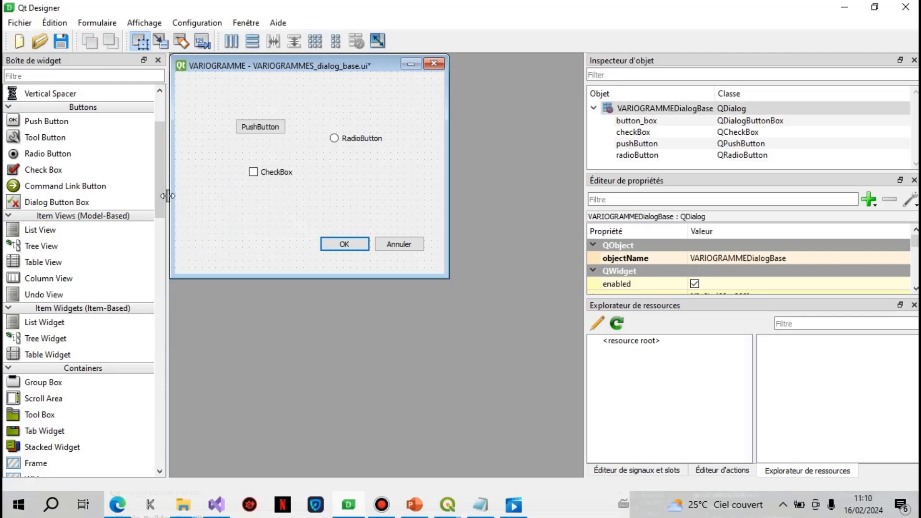
- Add a group box on the right of the form and move the check box and radio button into it
drag(162, 191, 154, 225)
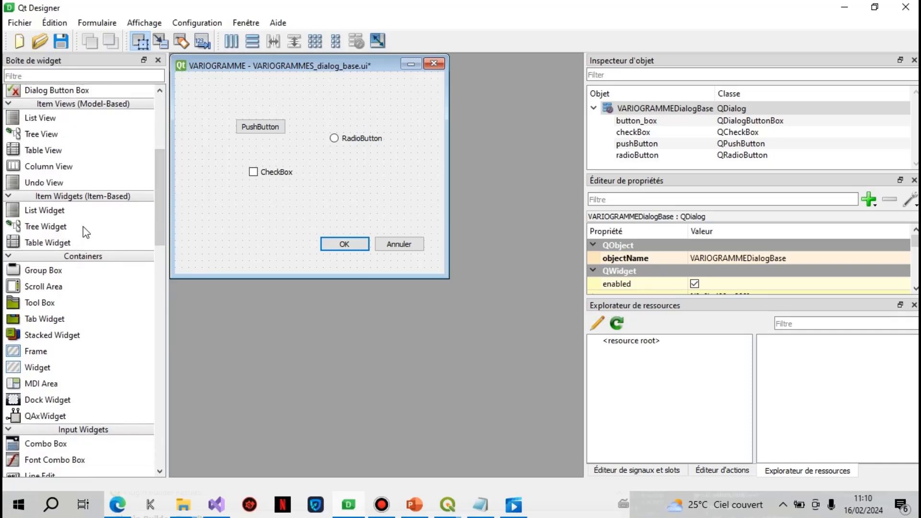
drag(157, 197, 150, 221)
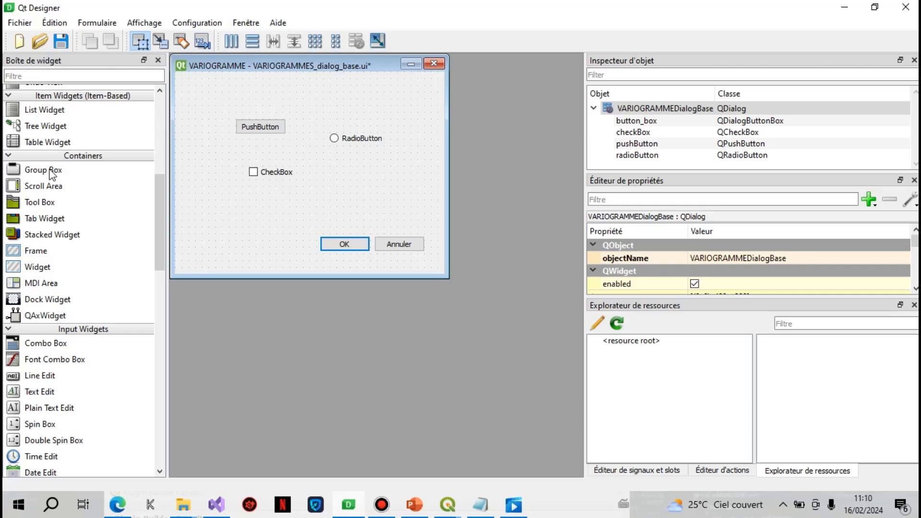
drag(53, 173, 329, 167)
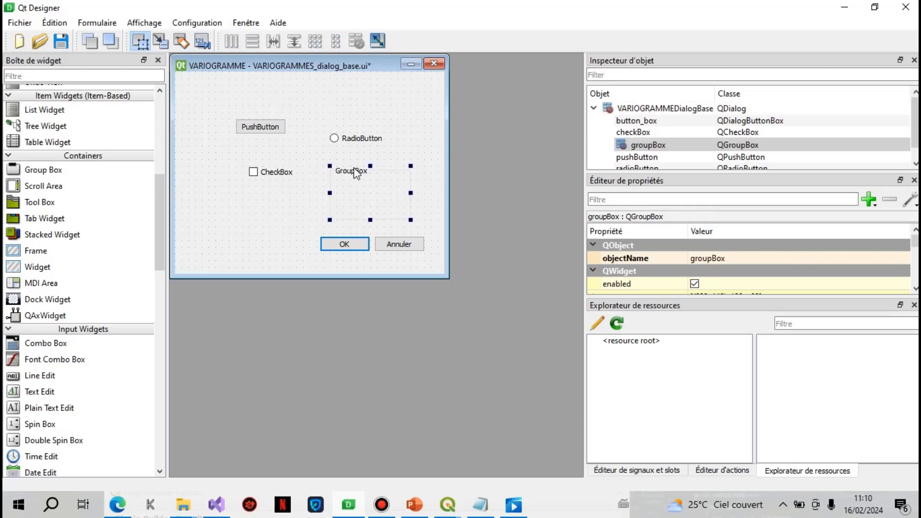
drag(278, 171, 374, 196)
mouse_move(356, 139)
mouse_down()
mouse_move(363, 213)
mouse_move(365, 88)
mouse_move(192, 499)
mouse_move(339, 137)
mouse_move(361, 128)
mouse_up()
click(293, 138)
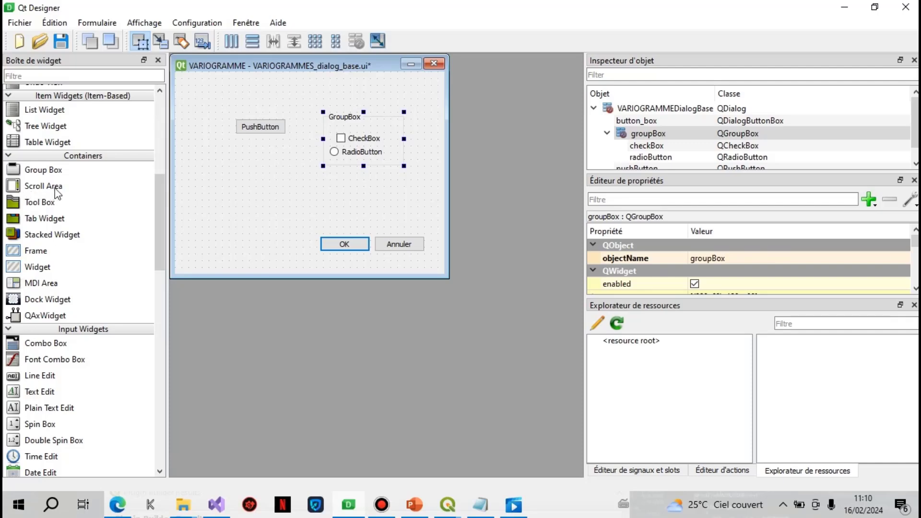
- Add a scroll area below the push button and try moving the group box into it, undoing that move
drag(46, 187, 212, 176)
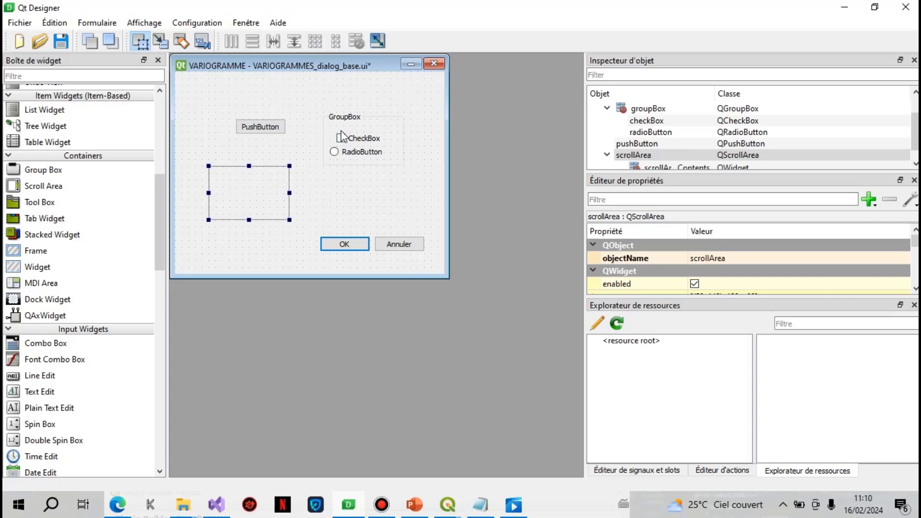
drag(379, 123, 257, 177)
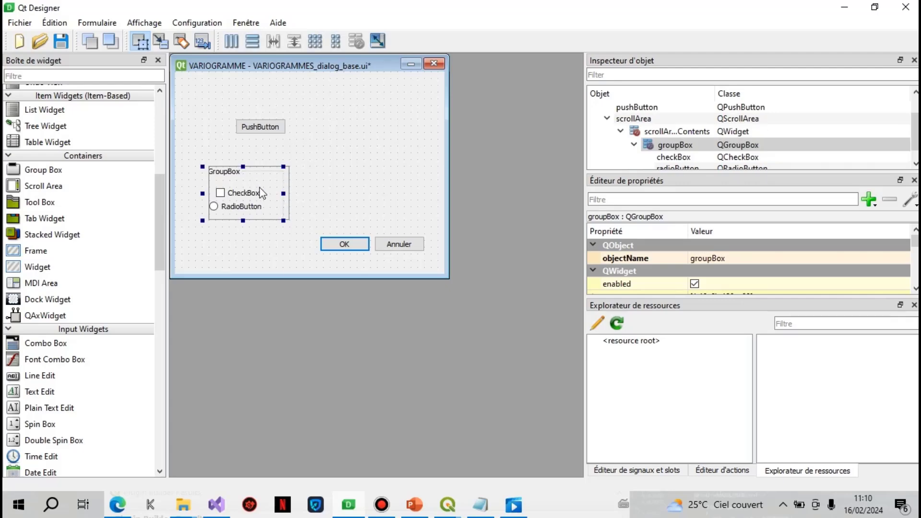
key(ctrl+z)
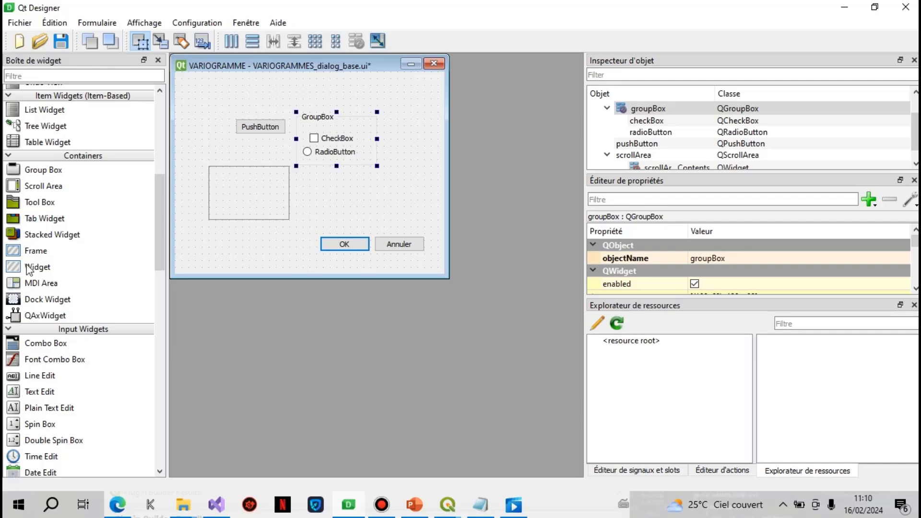
- Move the scroll area beneath the group box and add a frame, stretched upward, below the push button
drag(260, 184, 370, 180)
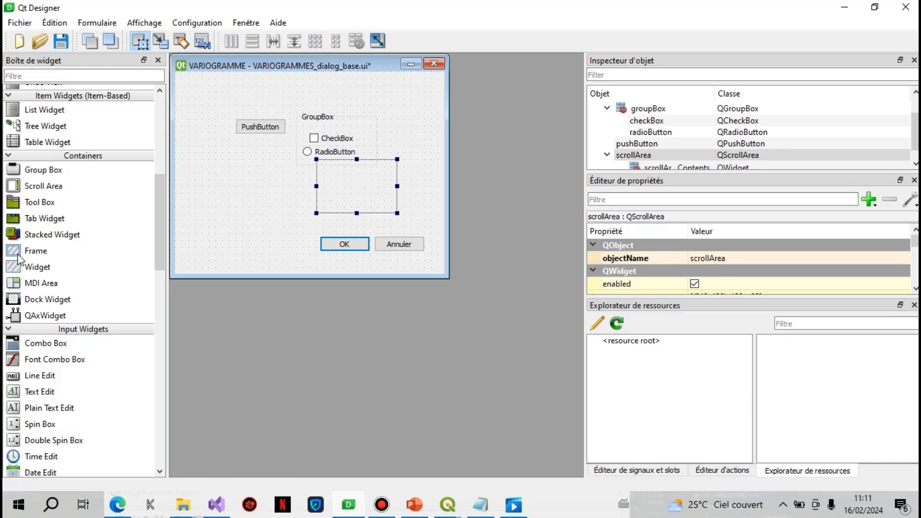
drag(19, 256, 197, 169)
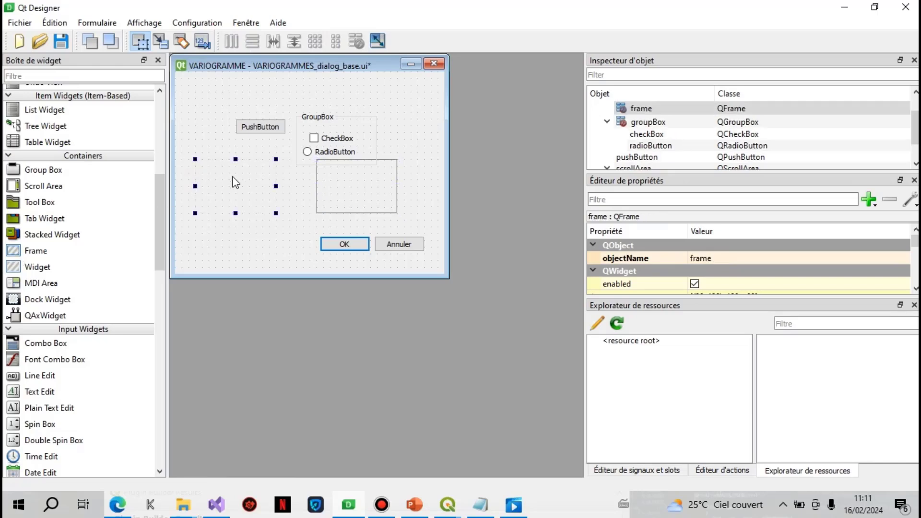
drag(240, 160, 238, 139)
- Add a line edit above the group box and a plain text edit inside the frame
drag(163, 232, 158, 264)
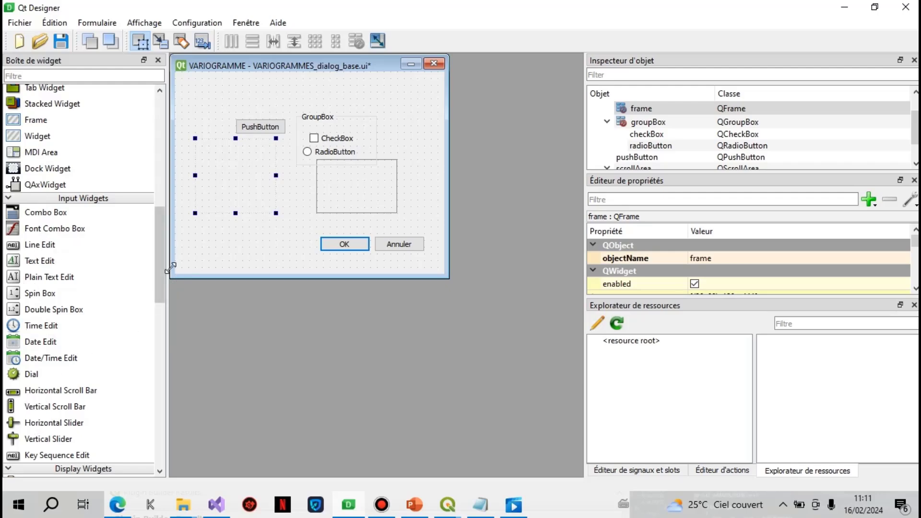
drag(52, 246, 322, 103)
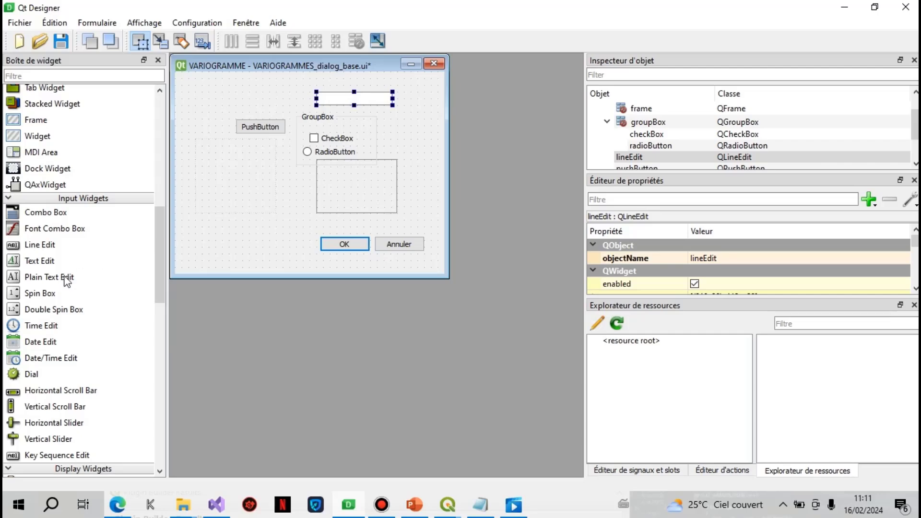
drag(64, 277, 225, 188)
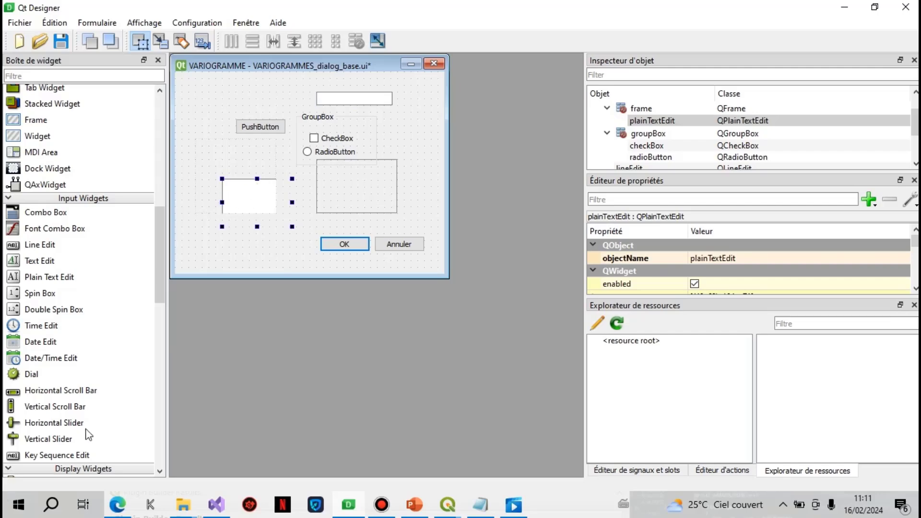
- Move the scroll area down so it sits clear of the group box
drag(155, 303, 163, 150)
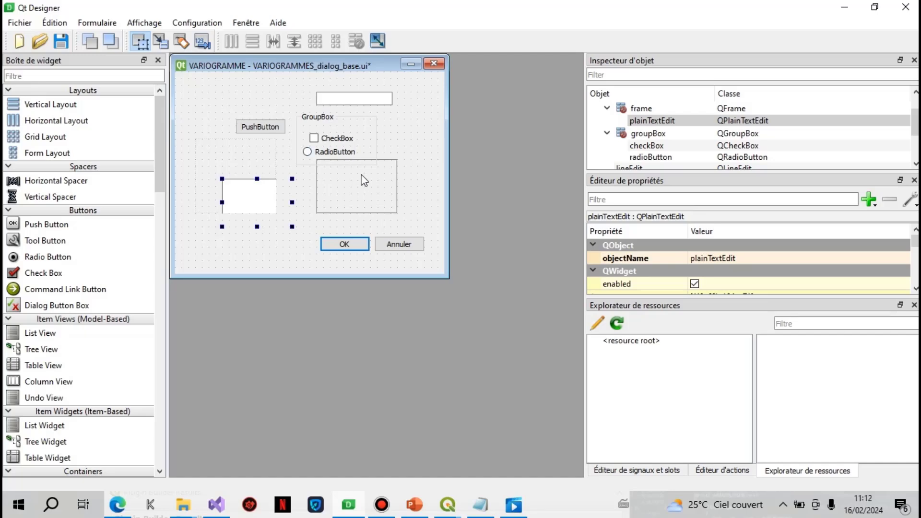
drag(365, 180, 375, 192)
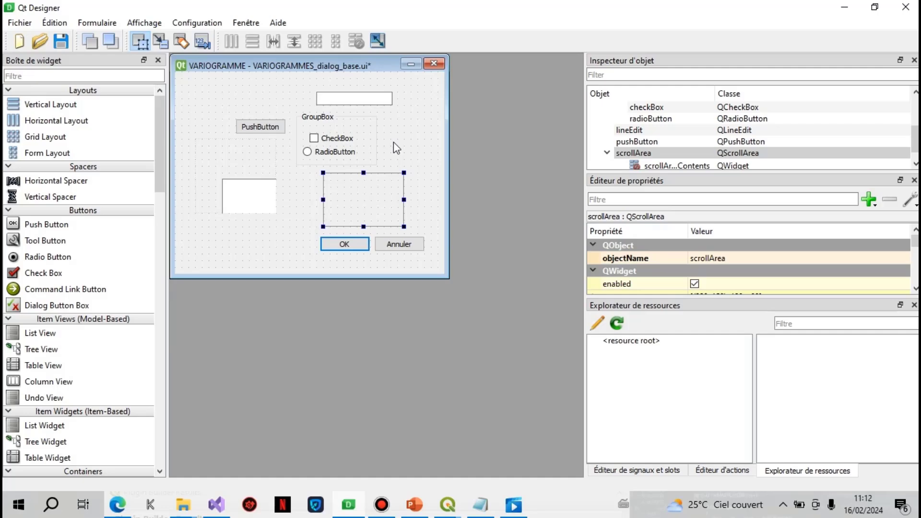
- Open the push button's objectName for editing and move the button up to about (70, 30), level with the line edit
click(275, 131)
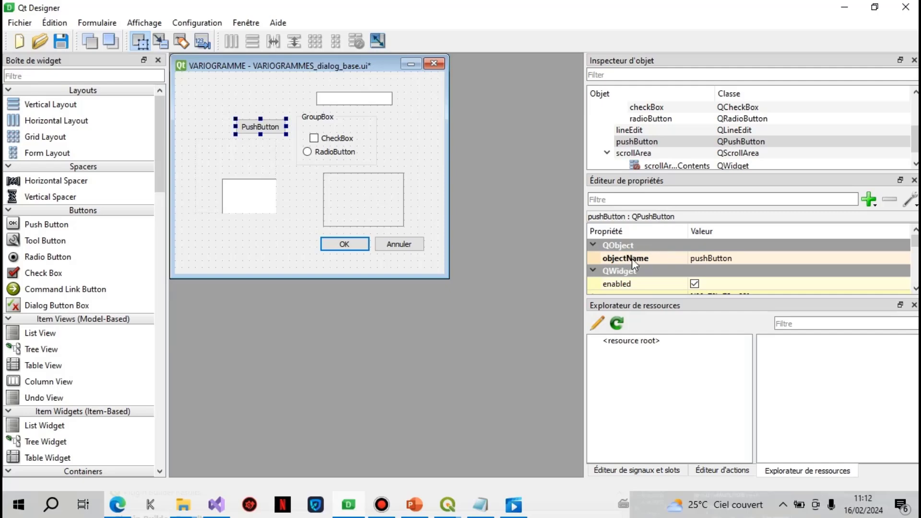
click(735, 259)
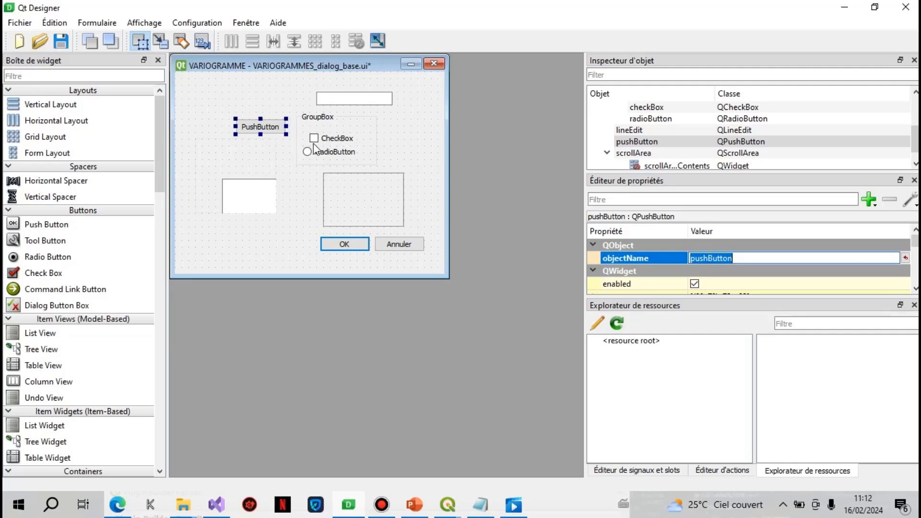
click(267, 128)
drag(269, 128, 257, 102)
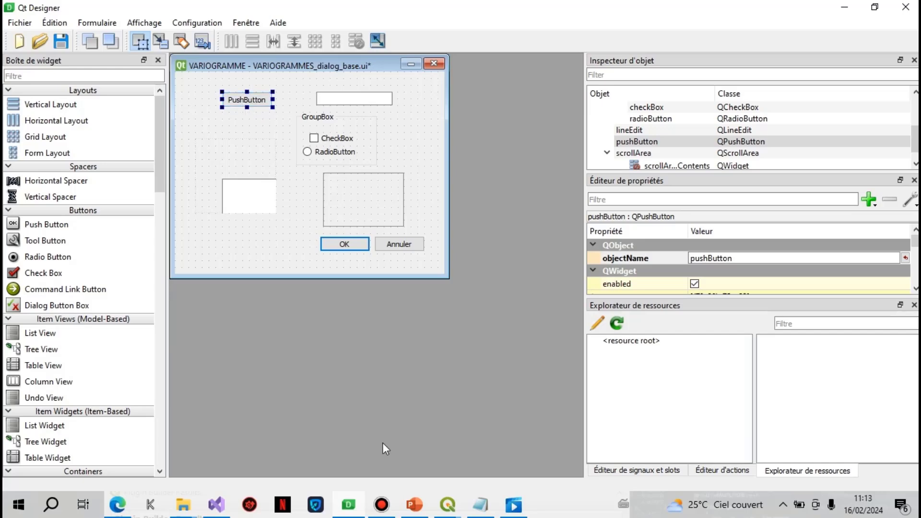
- Look through the push button's properties, from enabled and geometry down to font, cursor and tracking options
click(916, 288)
click(917, 289)
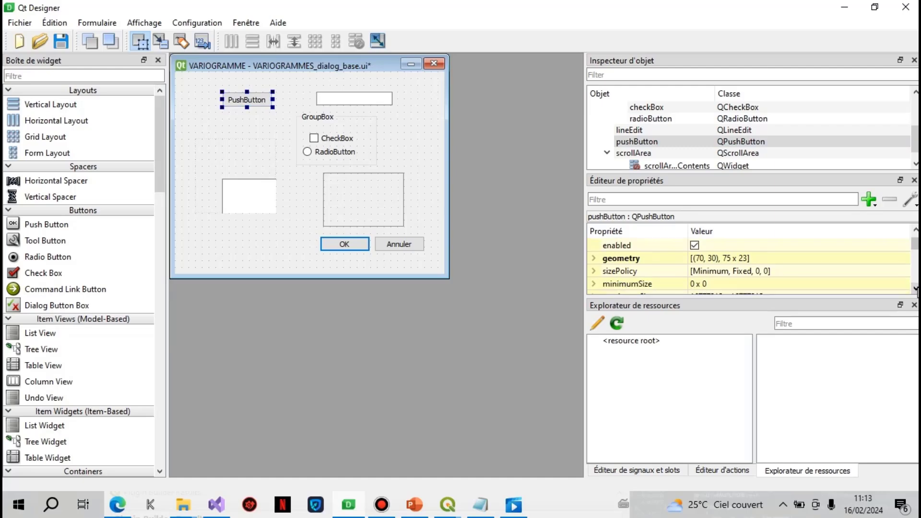
click(916, 289)
click(917, 289)
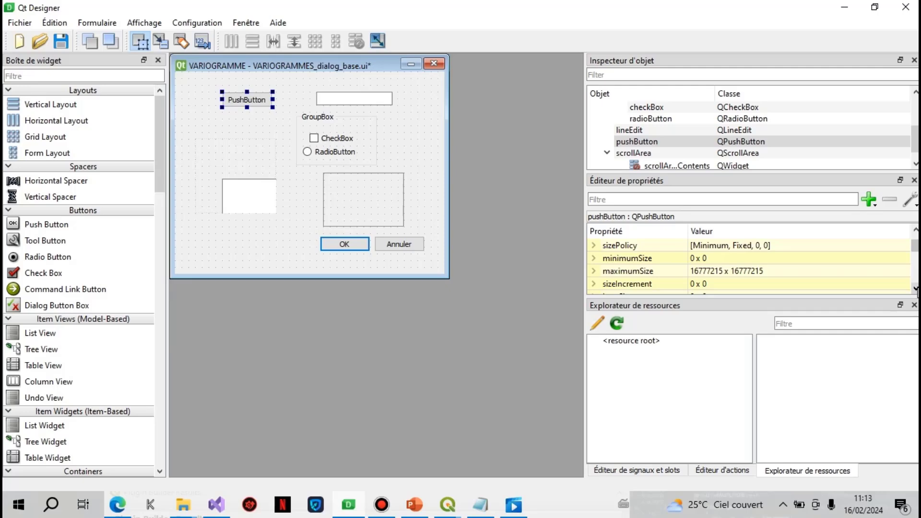
click(917, 290)
click(917, 290)
click(916, 289)
click(917, 289)
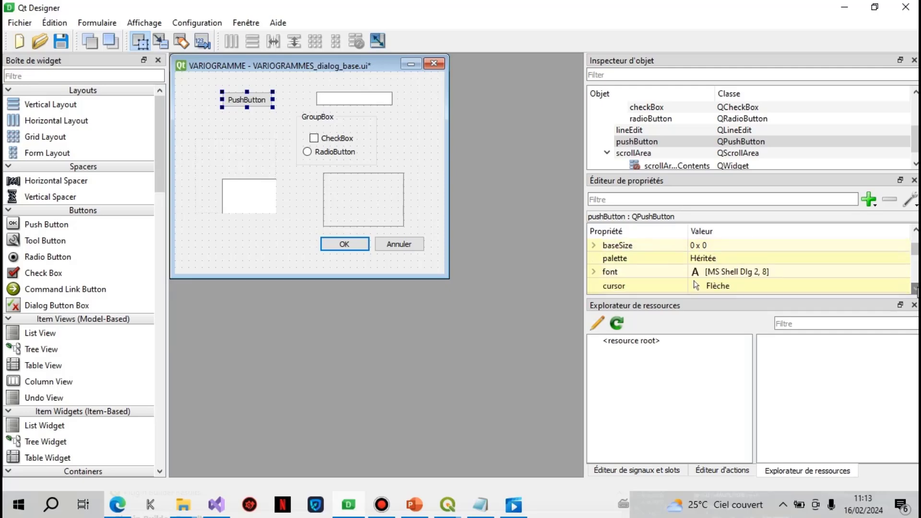
click(916, 289)
click(917, 289)
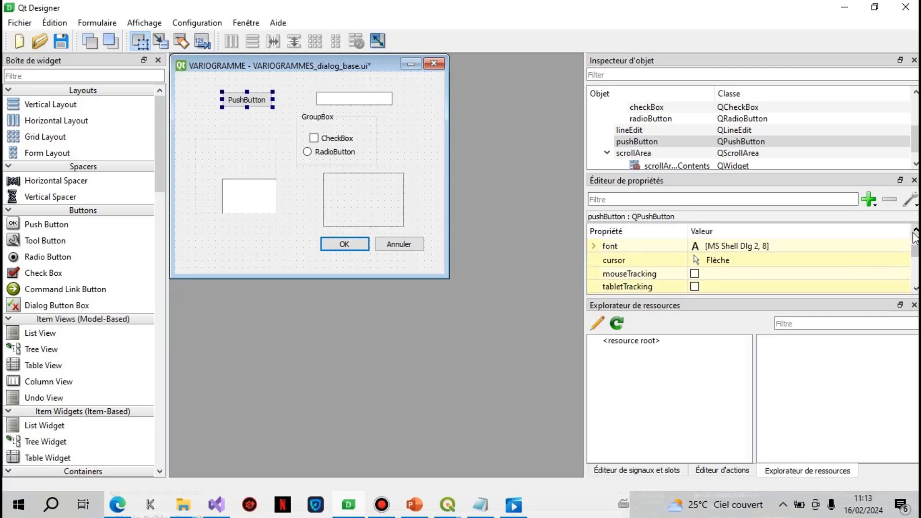
- Examine the font family, style and size choices available for the push button's font property, closing the chooser without changes
click(916, 230)
click(729, 264)
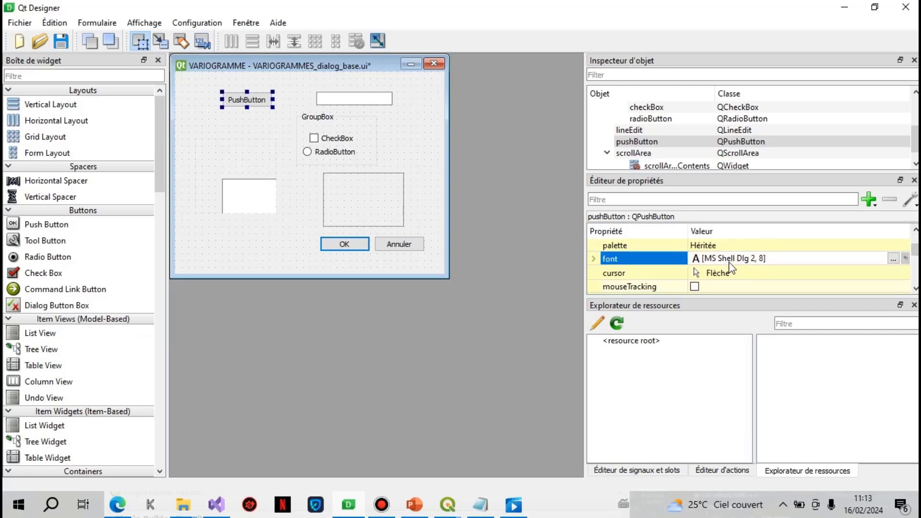
click(891, 268)
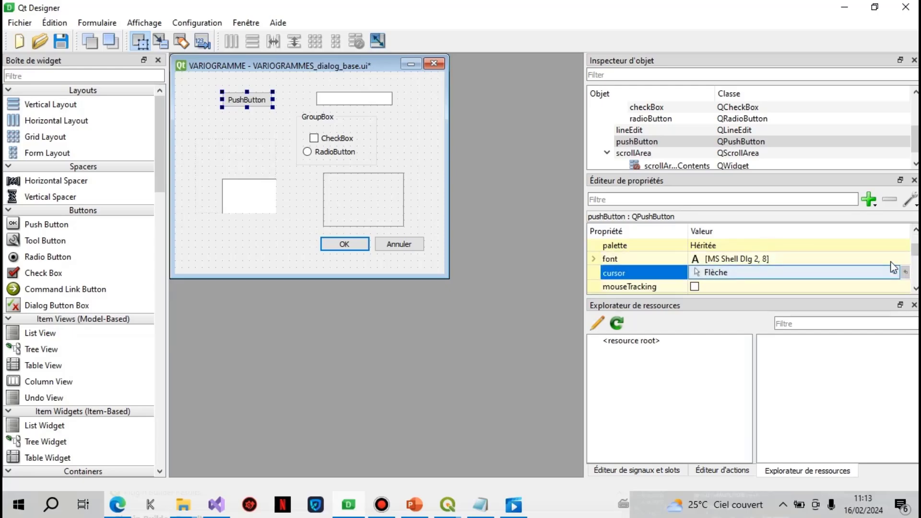
click(891, 262)
click(891, 262)
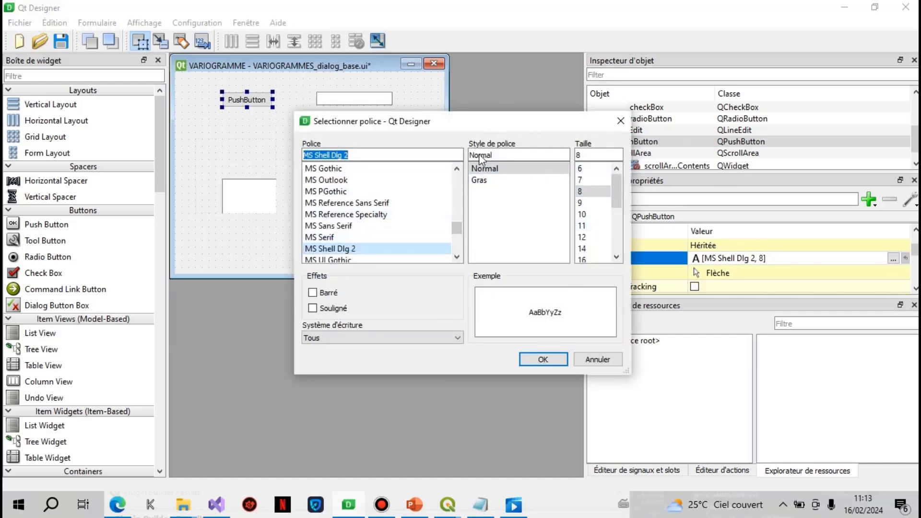
click(627, 121)
- Change the push button's text property to CLICKER MOI
click(917, 289)
click(917, 289)
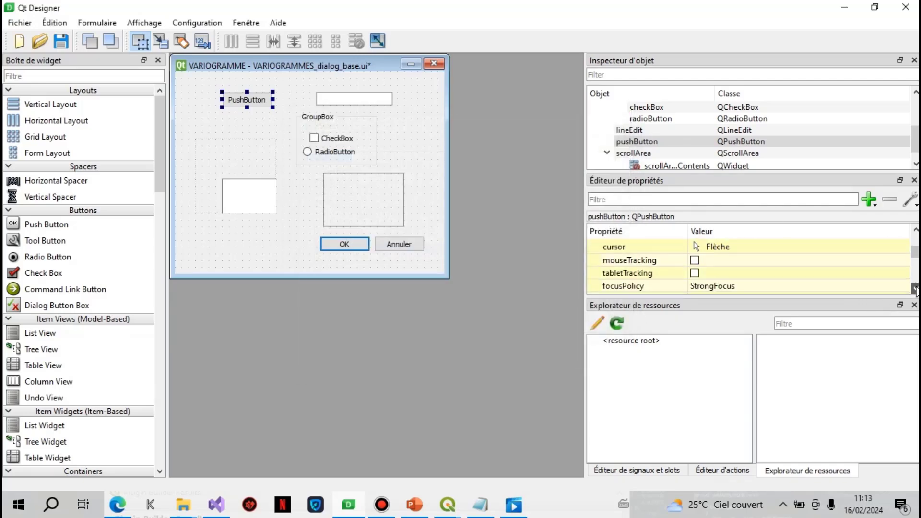
click(917, 289)
click(916, 289)
click(916, 289)
click(917, 289)
click(916, 289)
scroll(916, 290, down, 3)
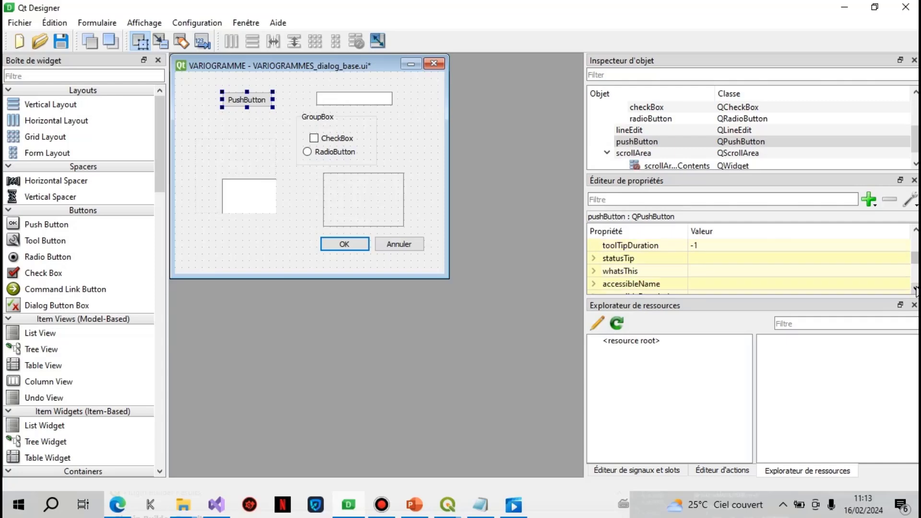
click(916, 290)
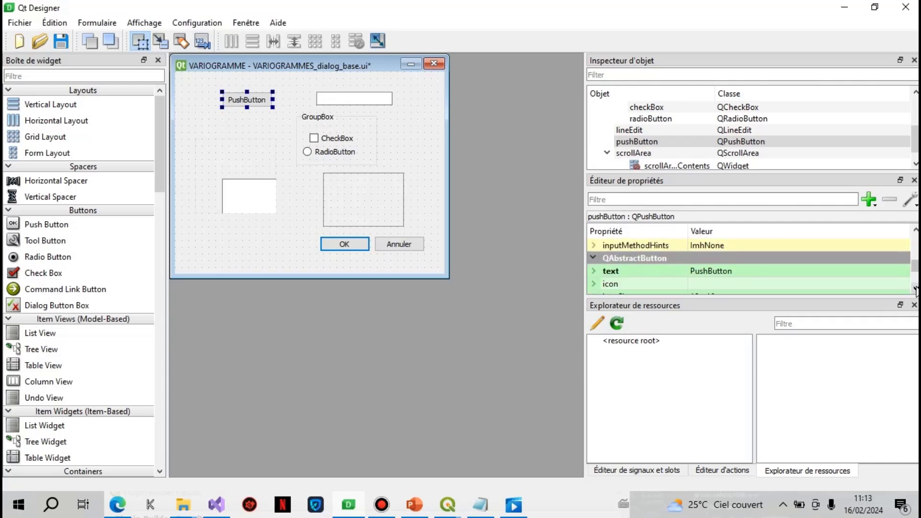
click(734, 271)
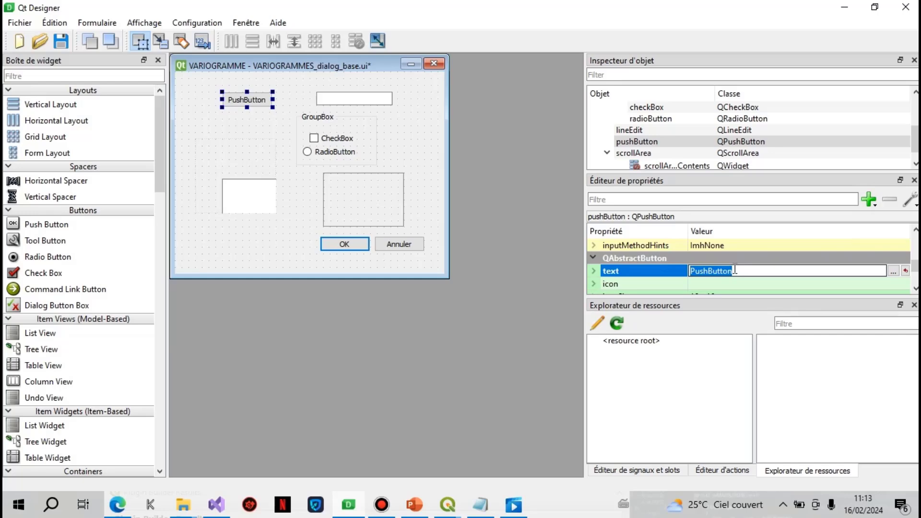
text(CL)
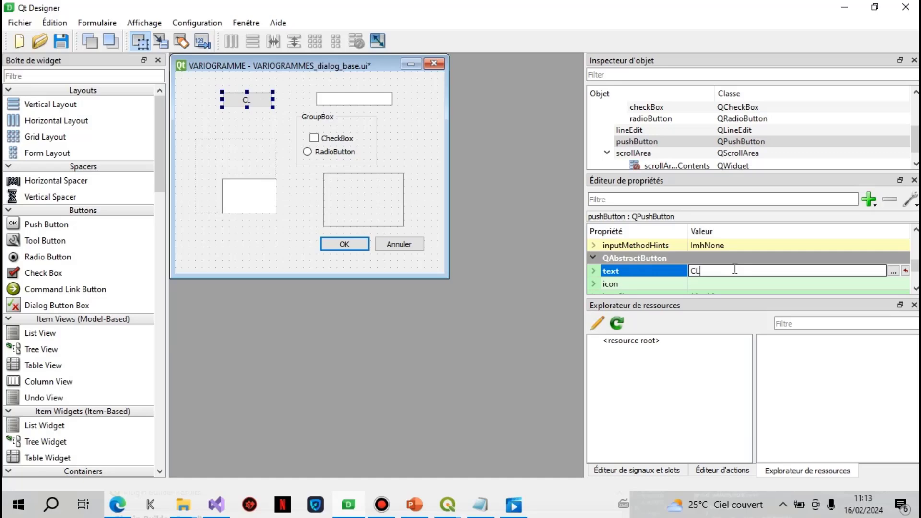
text(ICKER MOUI)
key(BackSpace)
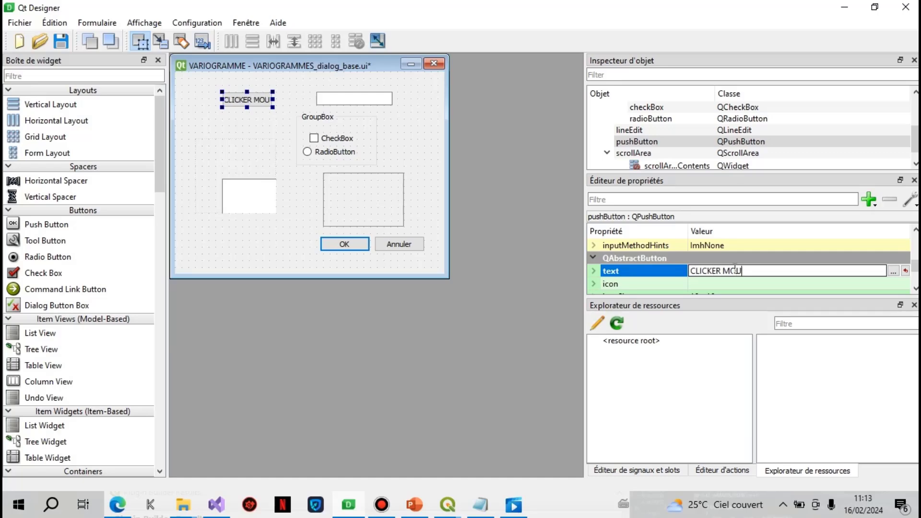
key(BackSpace)
text(I)
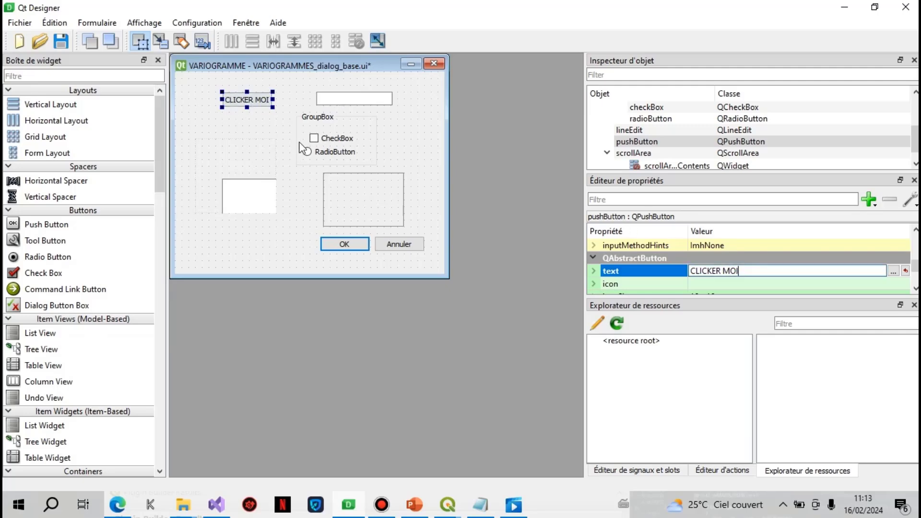
- Select the group box, line edit, plain text edit, scroll area and dialog button box one by one to view their properties
click(341, 114)
click(356, 102)
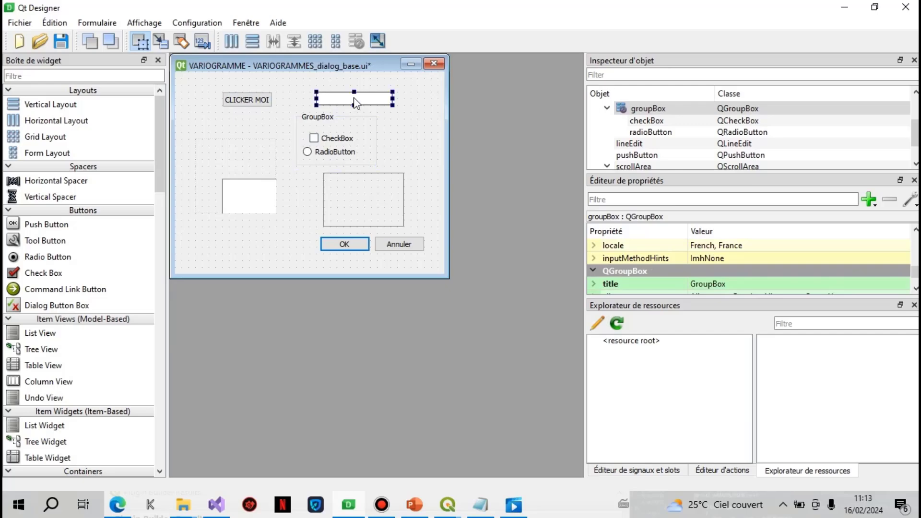
click(285, 184)
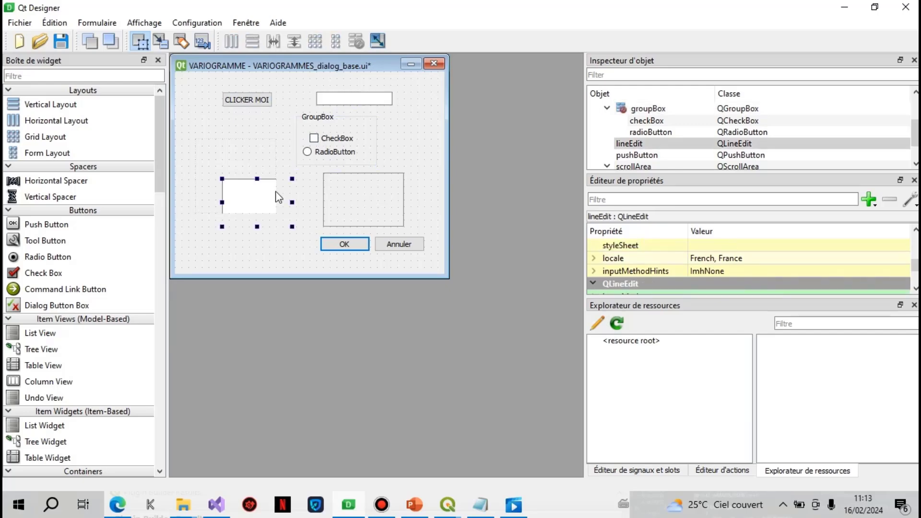
click(352, 208)
click(346, 242)
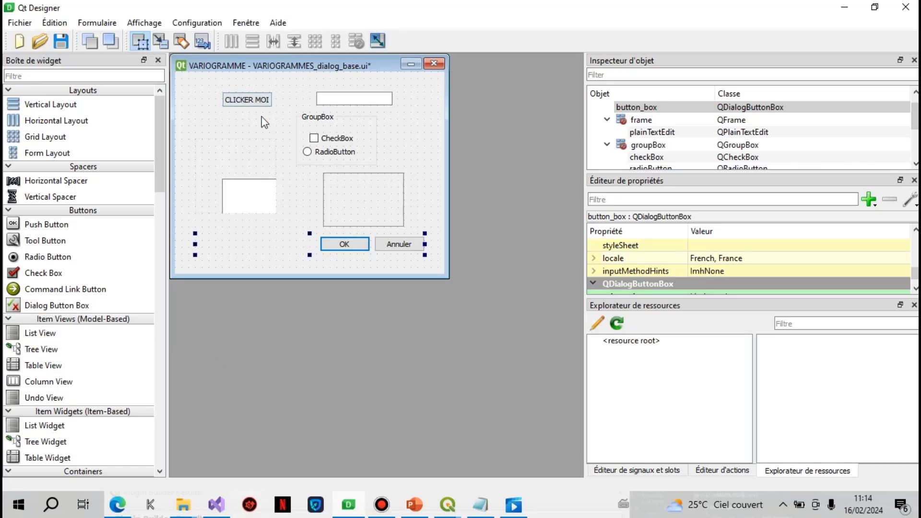
- Save the form VARIOGRAMMES_dialog_base.ui
key(ctrl+s)
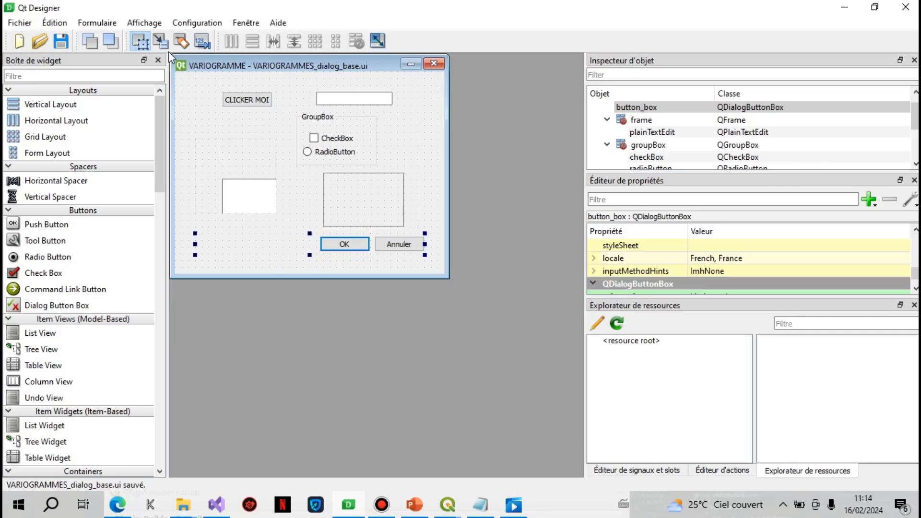
click(20, 23)
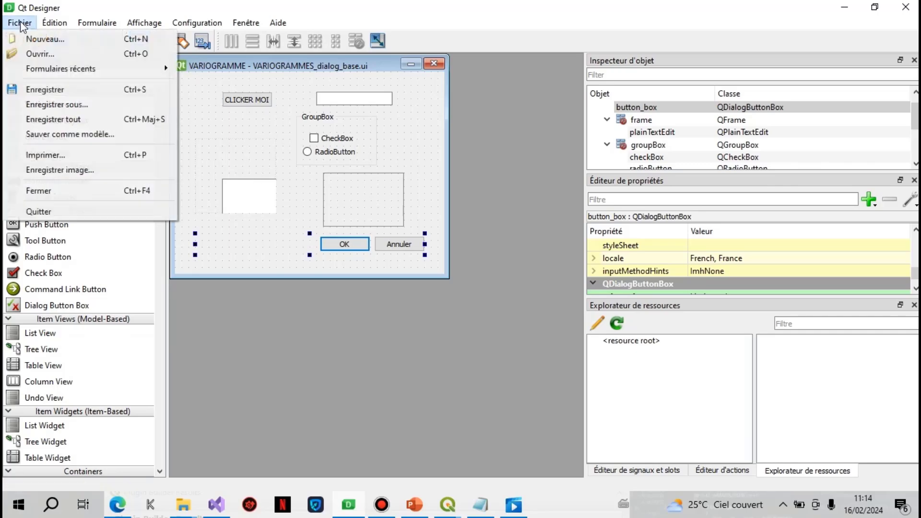
click(29, 90)
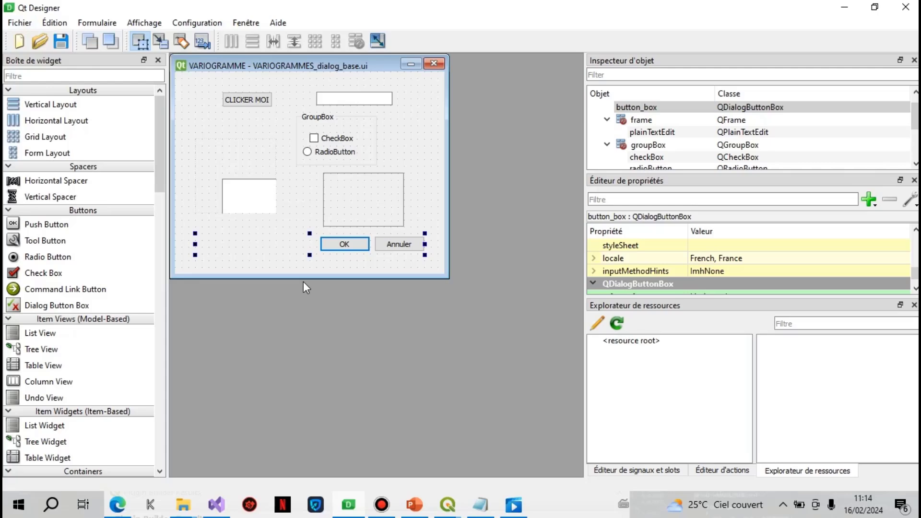
- Switch to QGIS, set Plugin Reloader to the variogrammes extension and reload that plugin
mouse_move(448, 509)
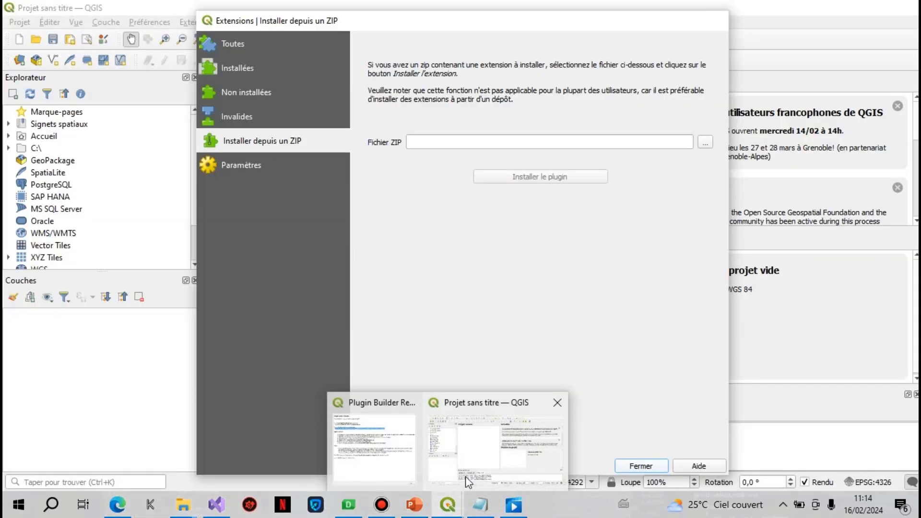
click(466, 476)
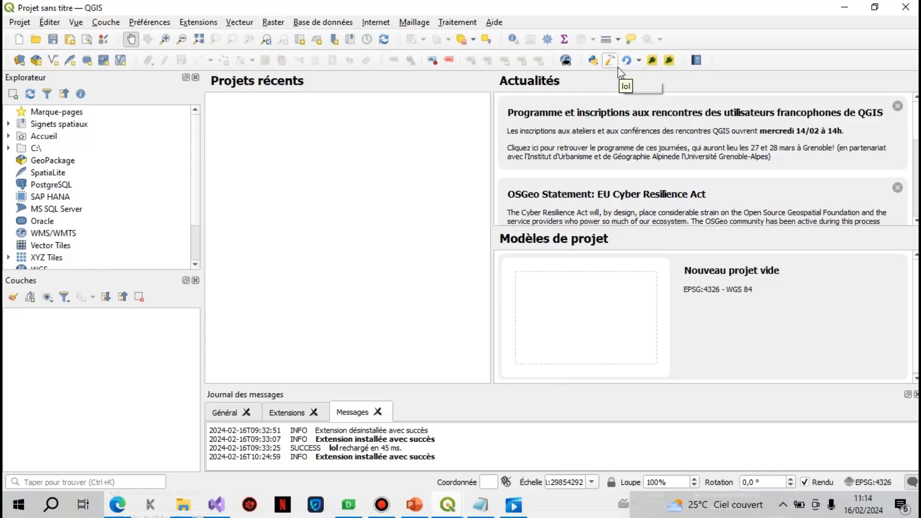
click(638, 64)
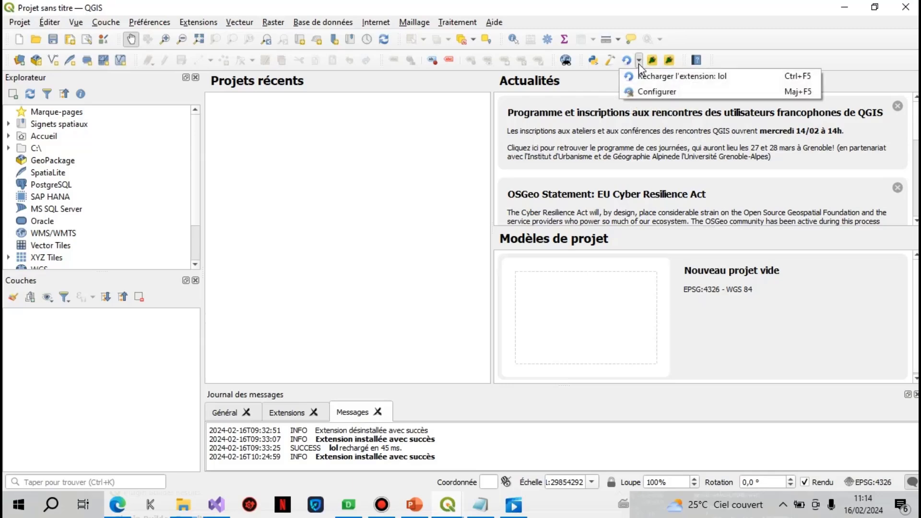
click(642, 92)
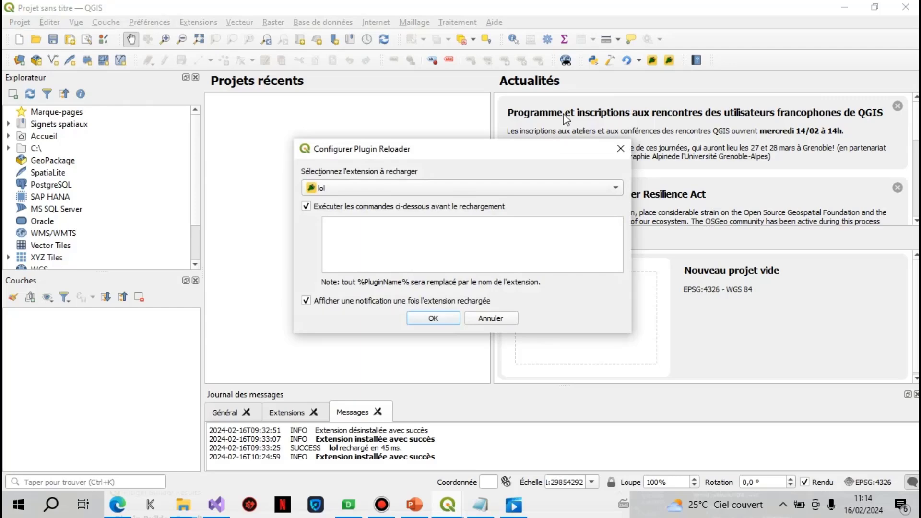
click(552, 183)
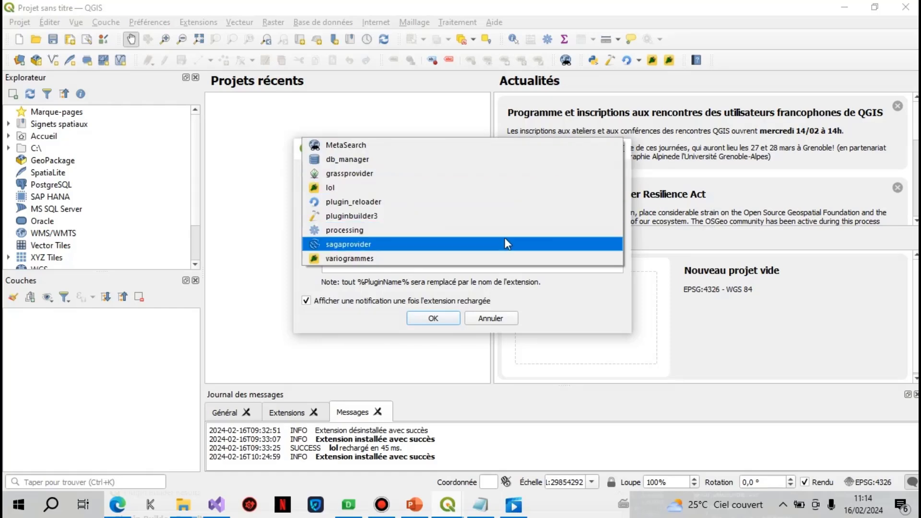
click(495, 259)
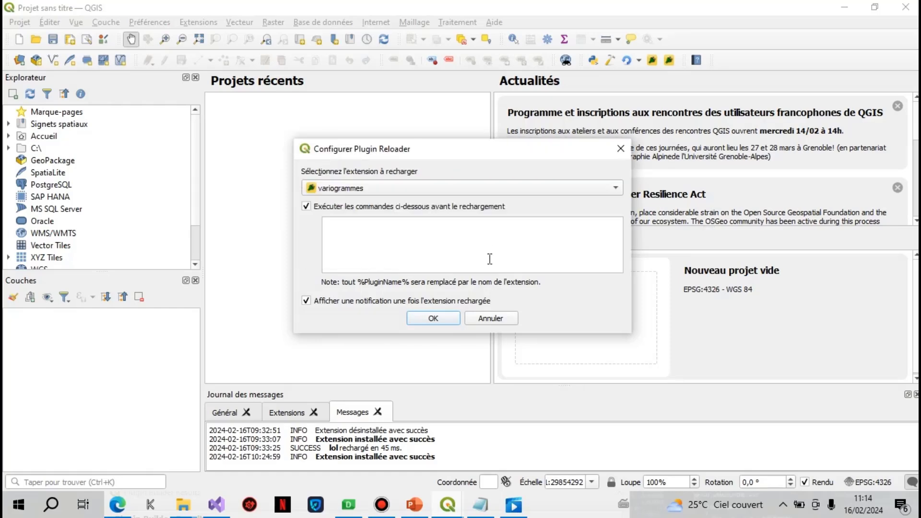
click(435, 318)
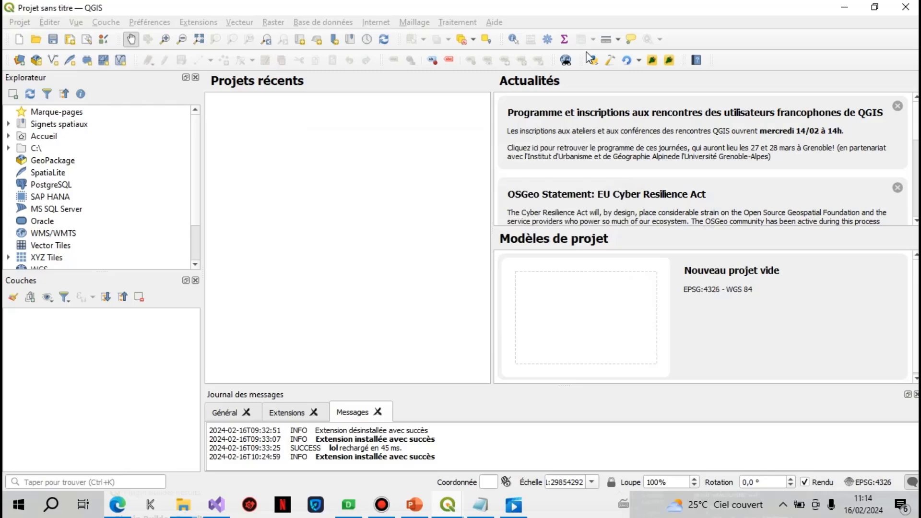
click(628, 64)
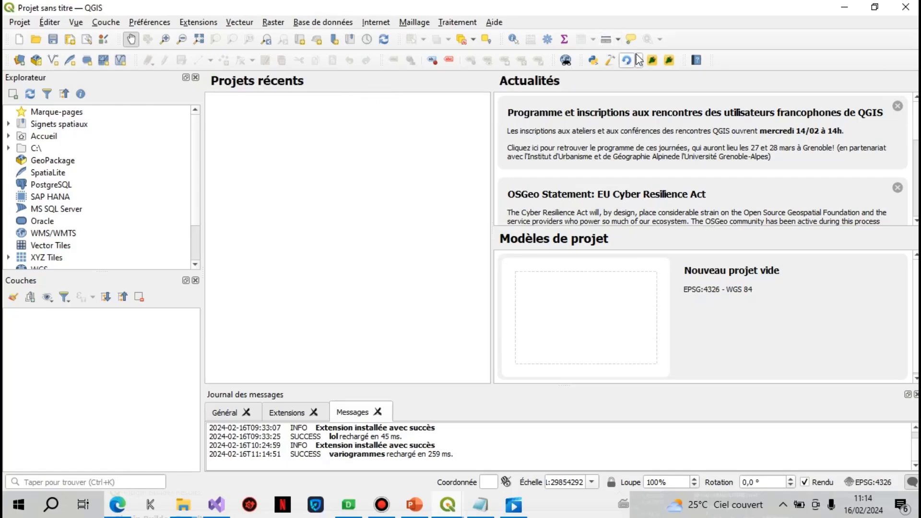
- Open the variogrammes plugin dialog, try the CLICKER MOI button, tick the check box and select the radio button
click(669, 61)
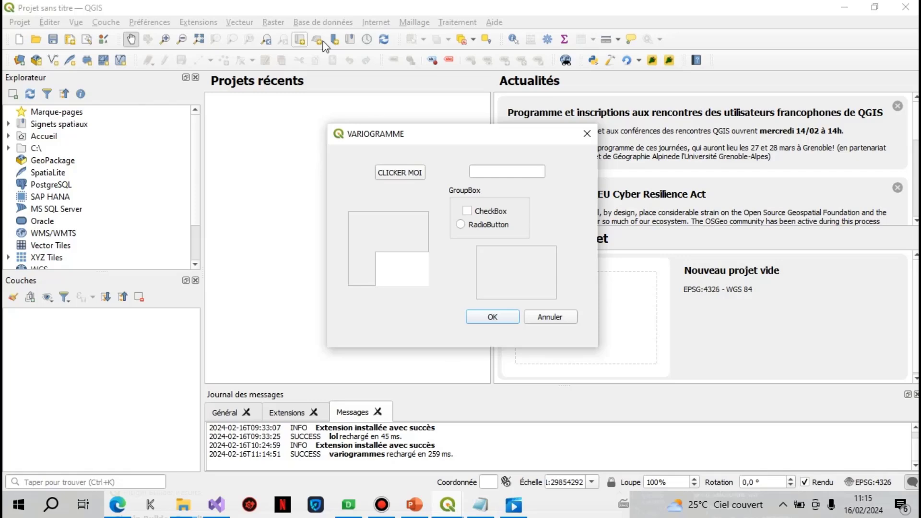
click(386, 168)
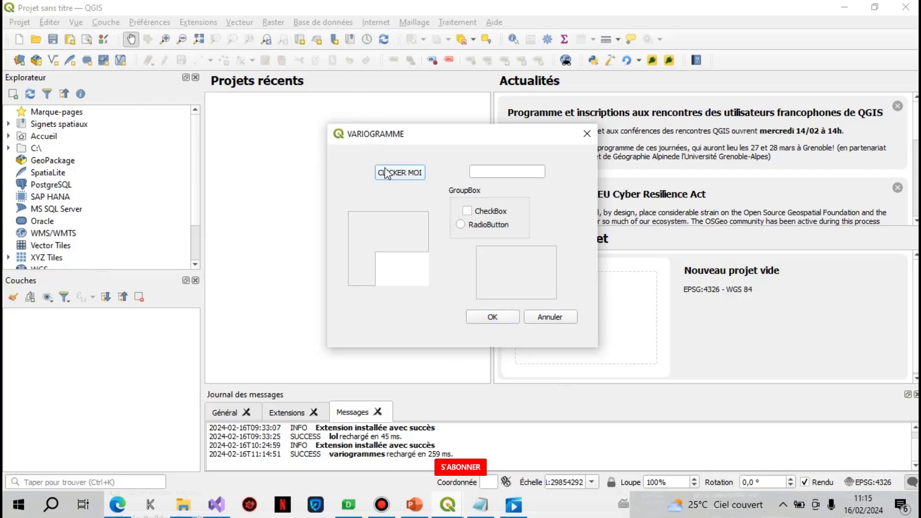
click(467, 212)
click(461, 225)
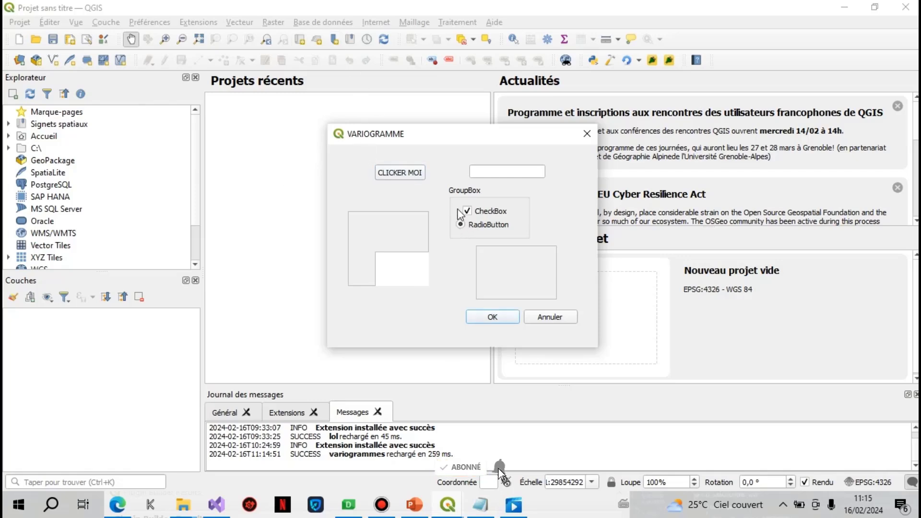
- Enter FGJTYUKUFDGH in the plain text edit and FFGKUFGH in the line edit, accept the dialog and reopen it
click(411, 266)
text(FGJTYUKJFDGH)
click(494, 171)
text(FFGUFGH)
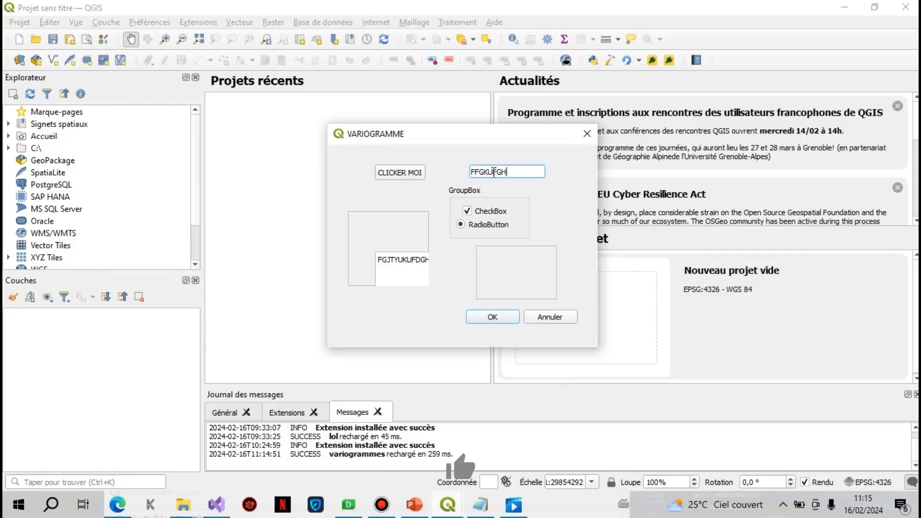
click(510, 317)
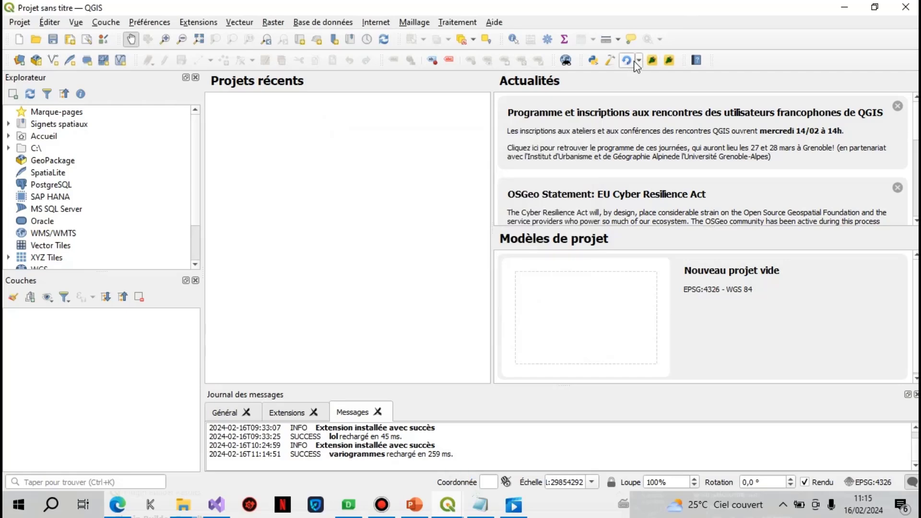
click(669, 60)
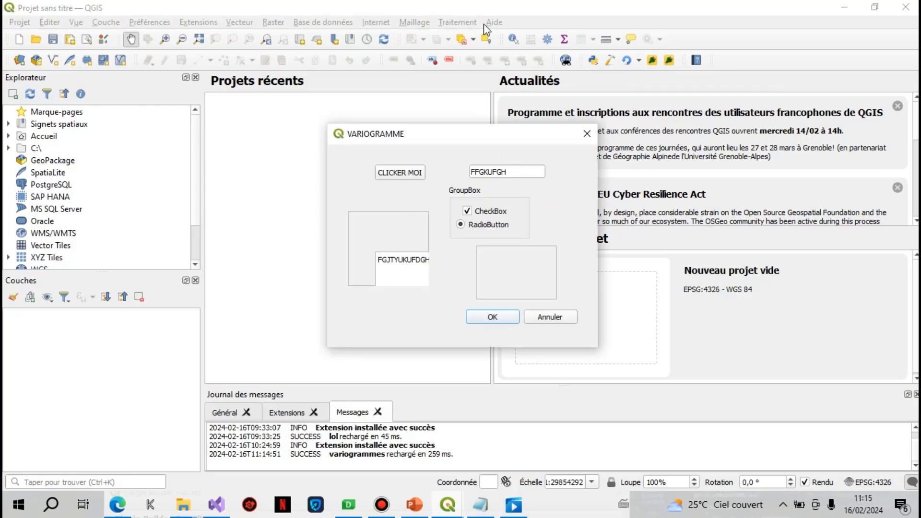